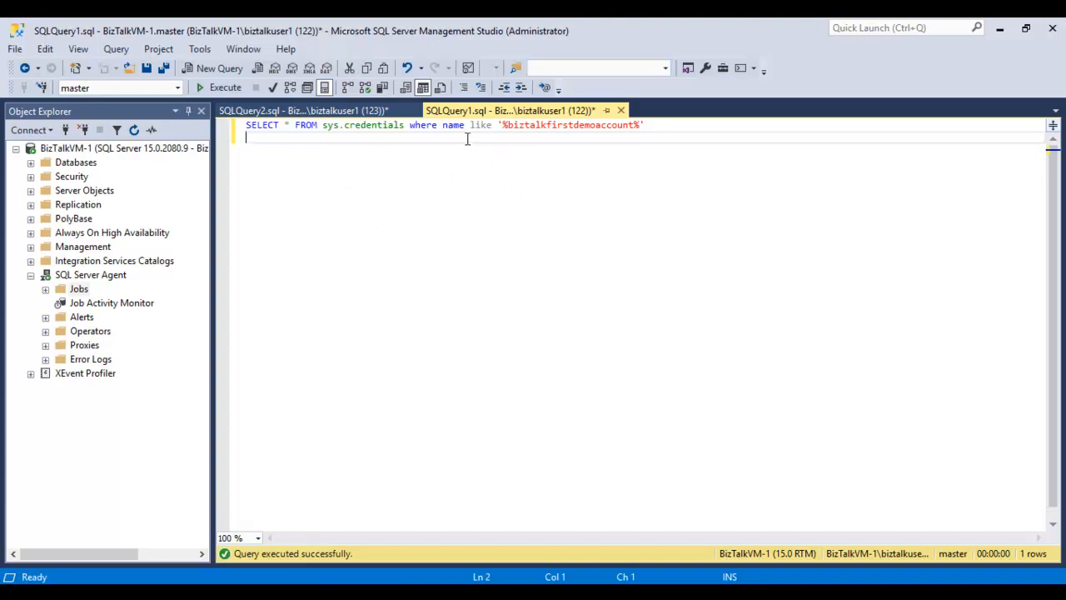
# - Run the sys.credentials query for names like '%biztalkfirstdemoaccount%' and enlarge the query text
pyautogui.click(222, 87)
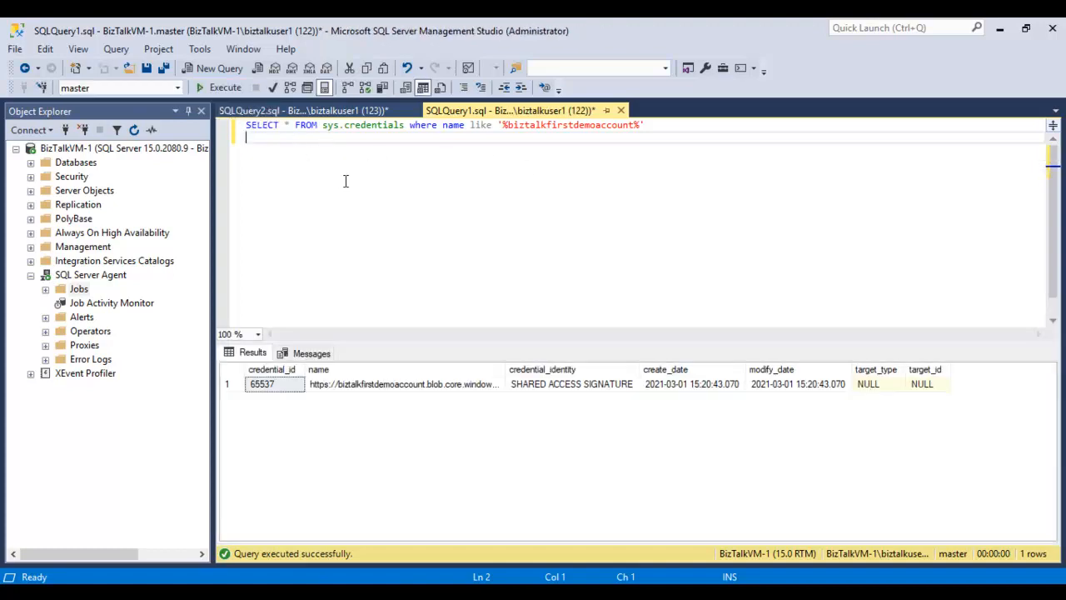
pyautogui.scroll(4, 353, 189)
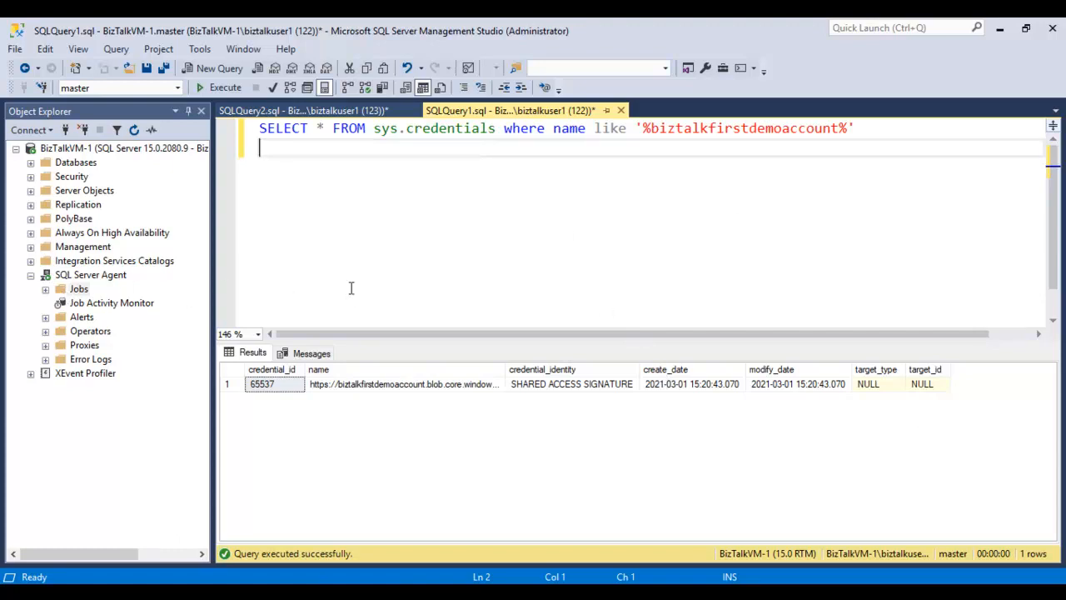
# - Open the properties of the Backup BizTalk Server (BizTalkMgmtDb) job under SQL Server Agent
pyautogui.click(46, 289)
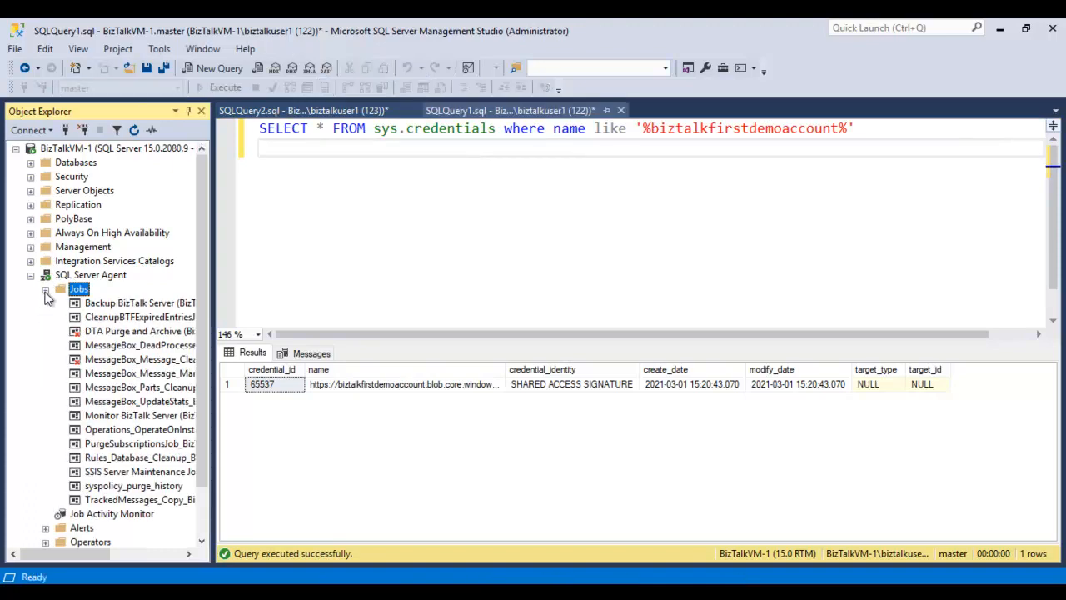
pyautogui.click(140, 305)
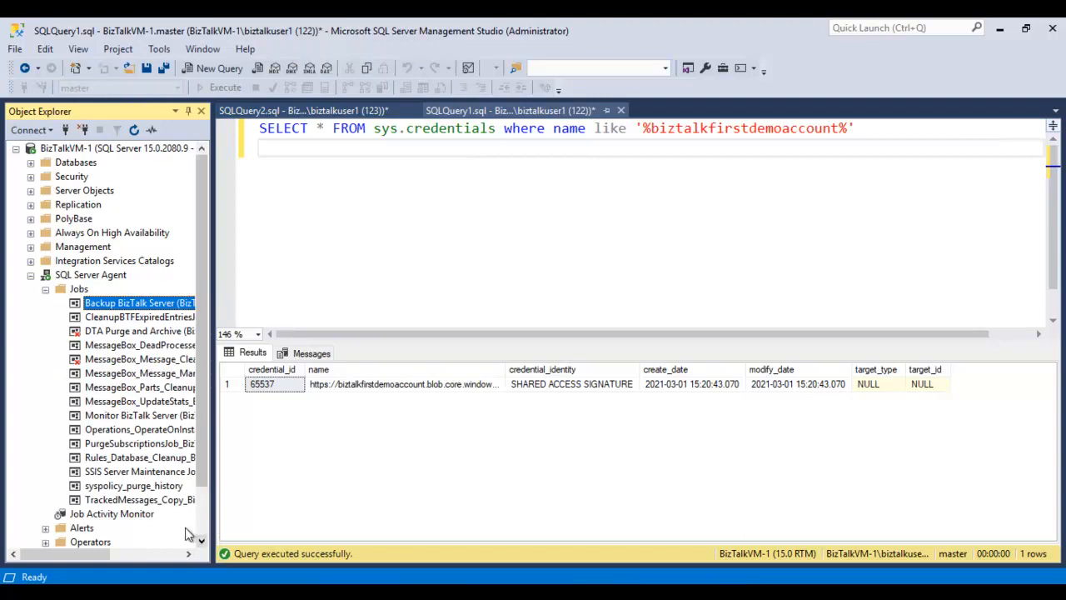
pyautogui.moveTo(90, 556); pyautogui.dragTo(119, 557)
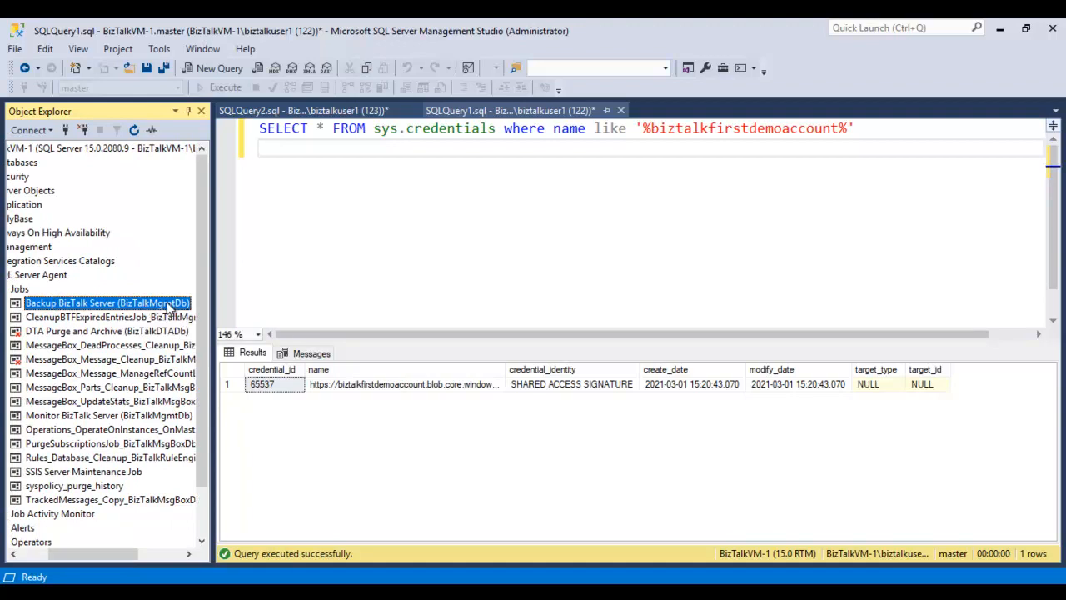
pyautogui.rightClick(169, 307)
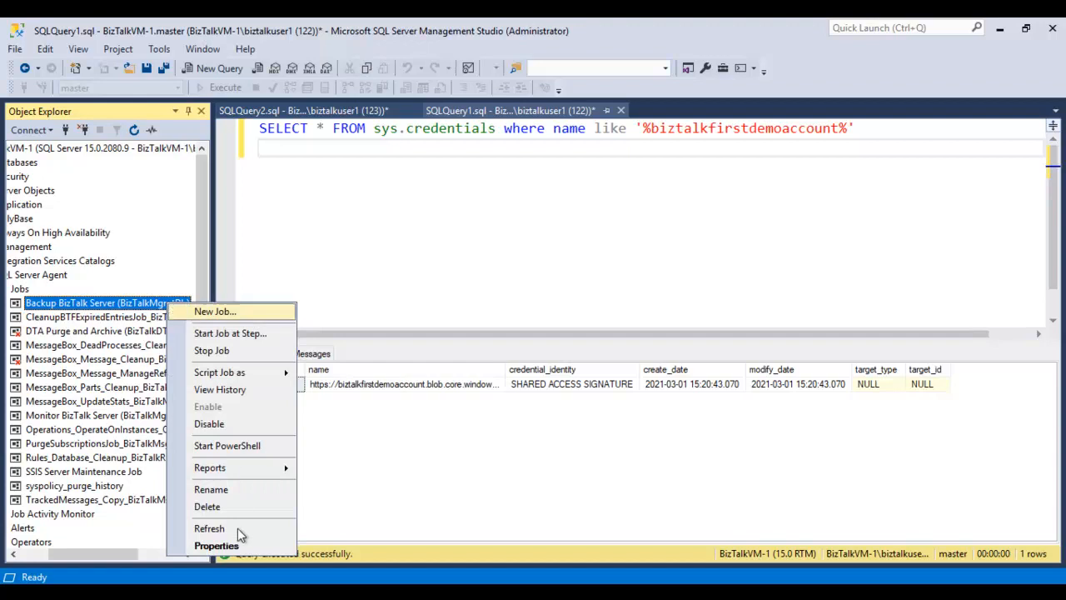
pyautogui.click(217, 545)
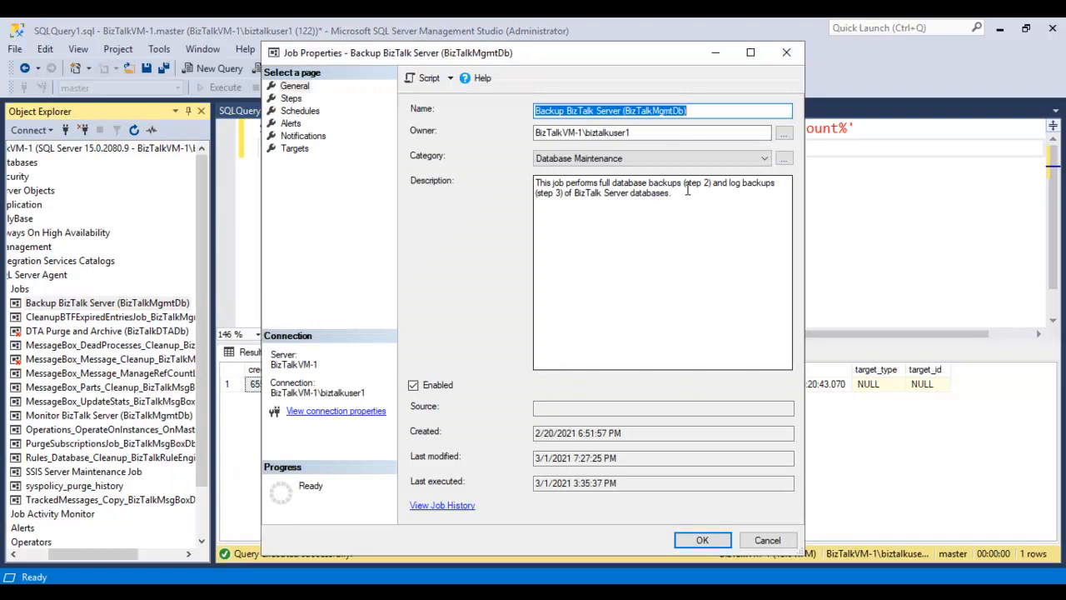
# - Read the job's description, highlighting the parts about the full database and log backup steps
pyautogui.moveTo(685, 185); pyautogui.dragTo(750, 200)
pyautogui.click(649, 210)
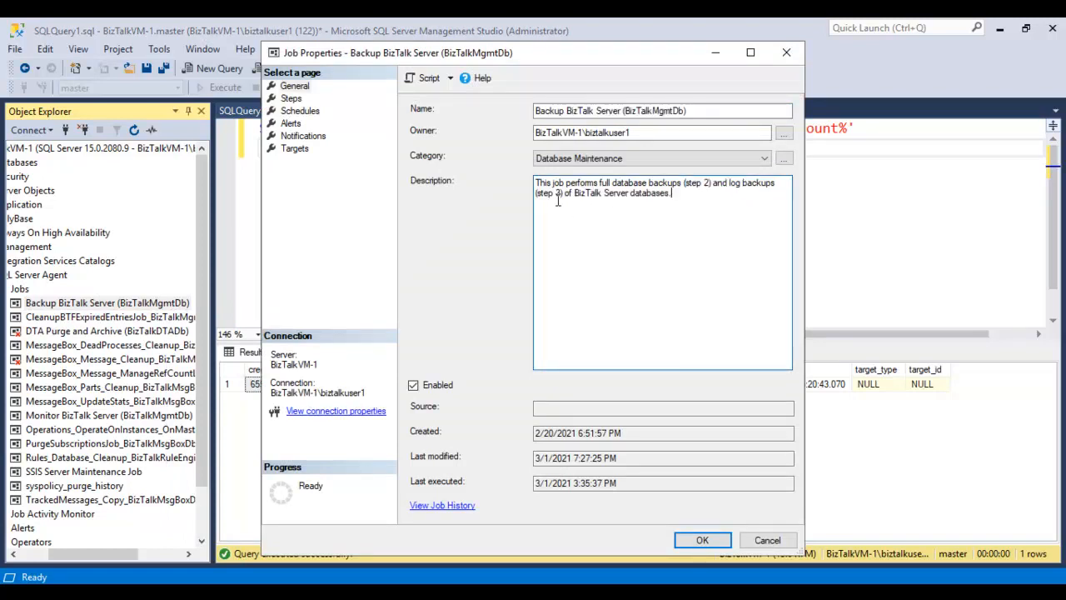
pyautogui.moveTo(543, 196); pyautogui.dragTo(600, 197)
pyautogui.moveTo(687, 197); pyautogui.dragTo(521, 185)
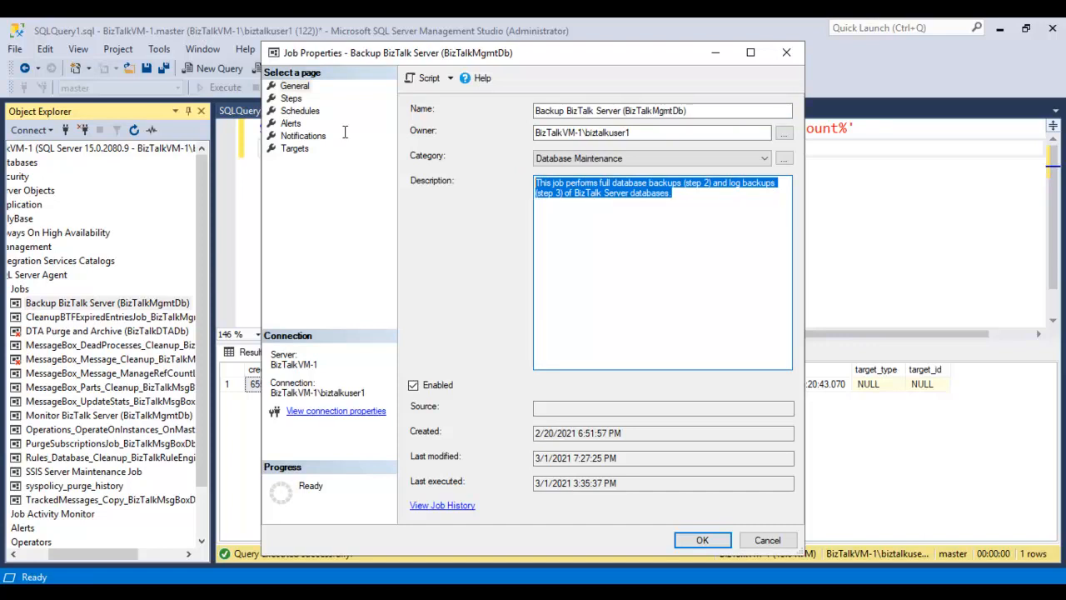
# - Show the backup job's step list and go through each of its steps from Set Compression Option to Clear Backup History
pyautogui.click(291, 99)
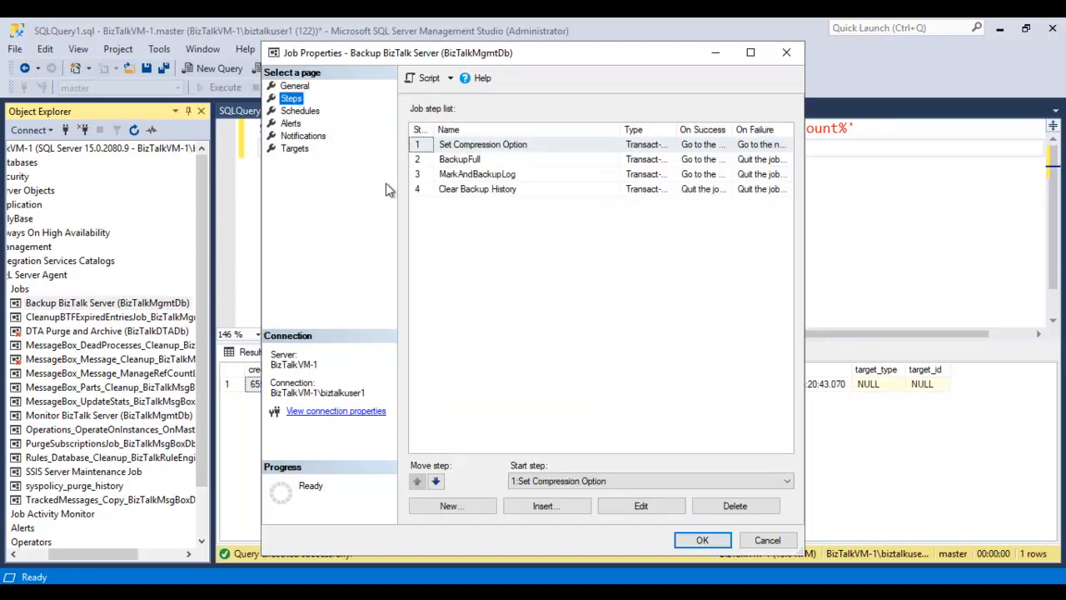
pyautogui.click(492, 149)
pyautogui.click(491, 159)
pyautogui.click(501, 174)
pyautogui.click(505, 189)
pyautogui.click(516, 146)
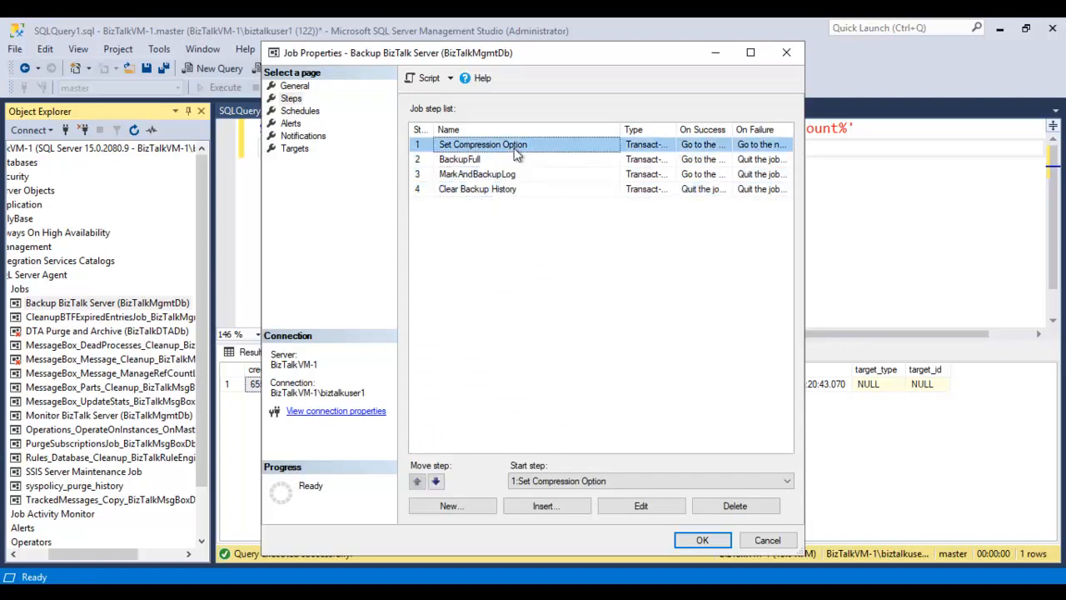
pyautogui.click(504, 163)
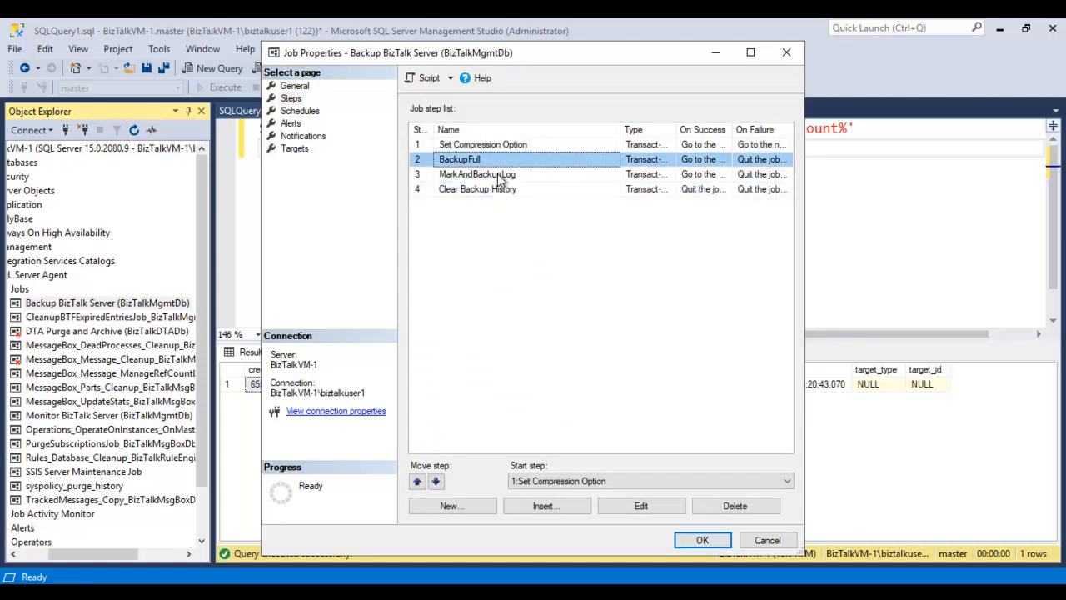
pyautogui.click(500, 177)
pyautogui.click(579, 190)
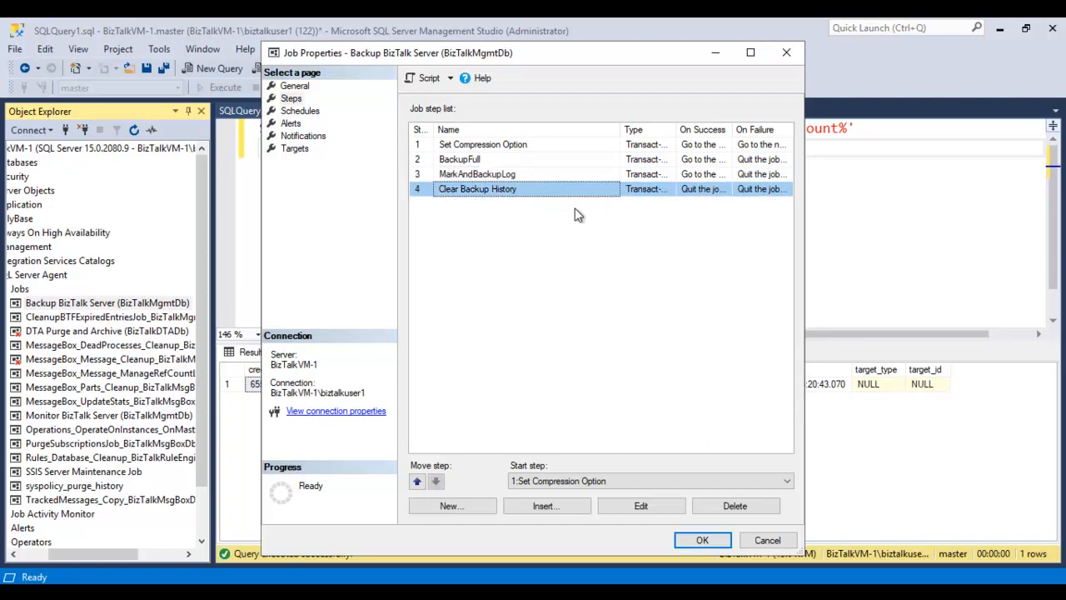
pyautogui.click(426, 148)
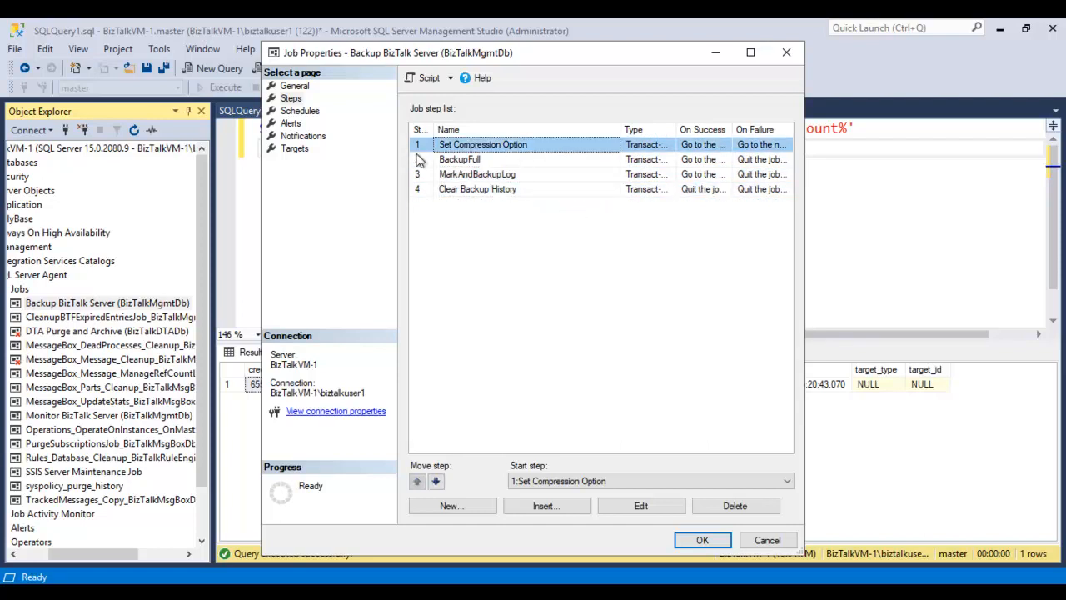
pyautogui.click(659, 509)
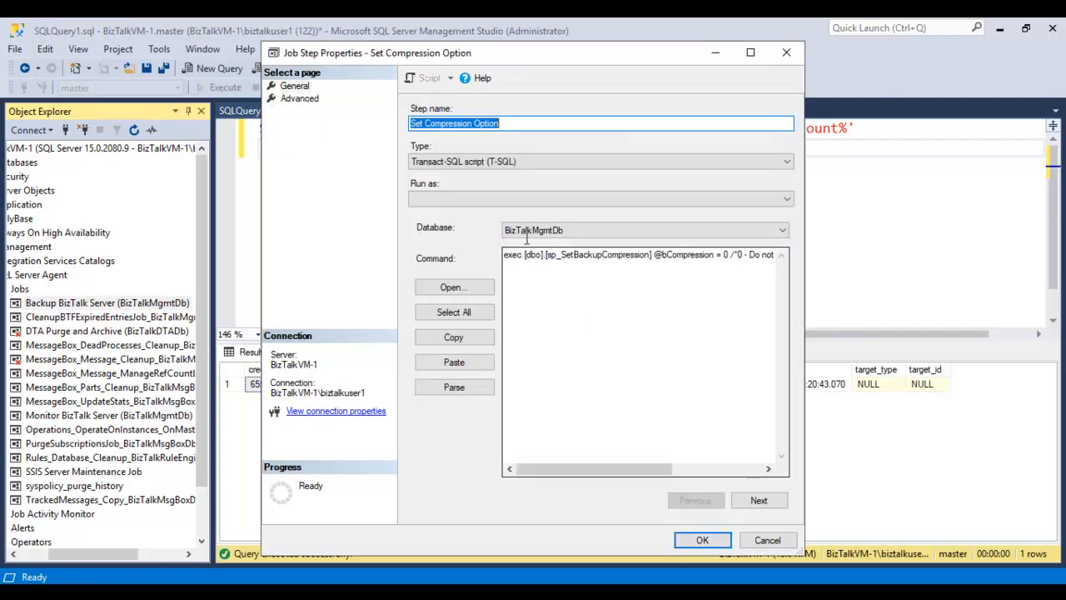
pyautogui.moveTo(562, 258); pyautogui.dragTo(656, 264)
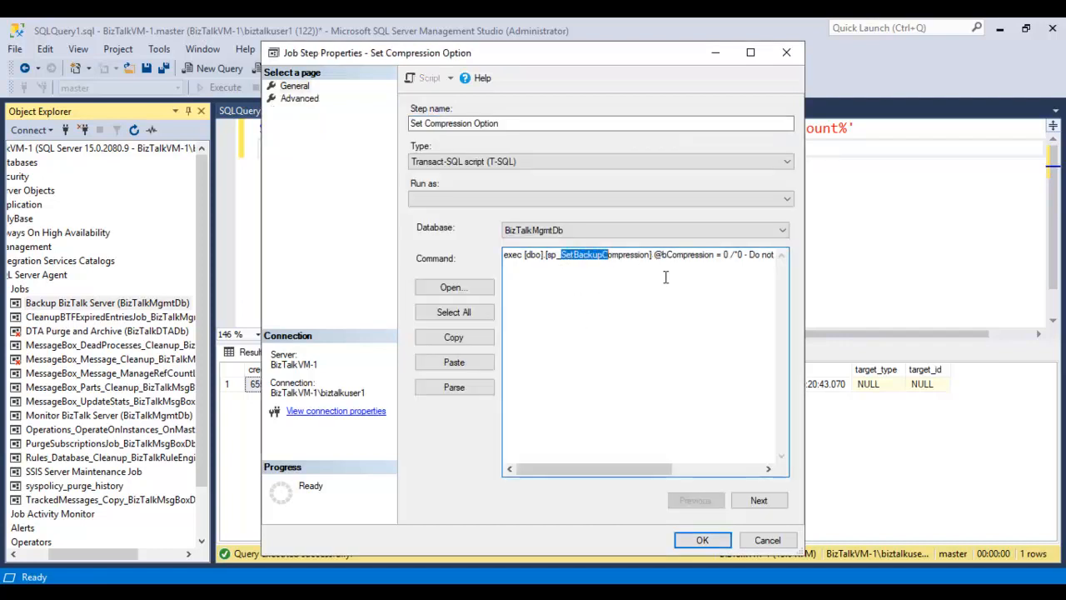
pyautogui.moveTo(624, 466); pyautogui.dragTo(662, 471)
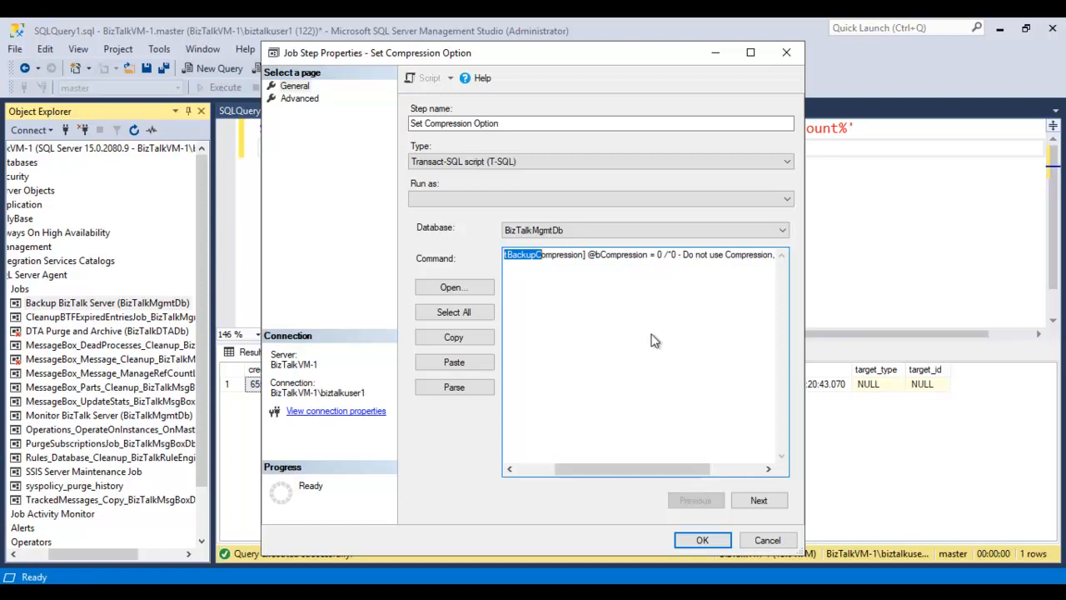
pyautogui.doubleClick(659, 254)
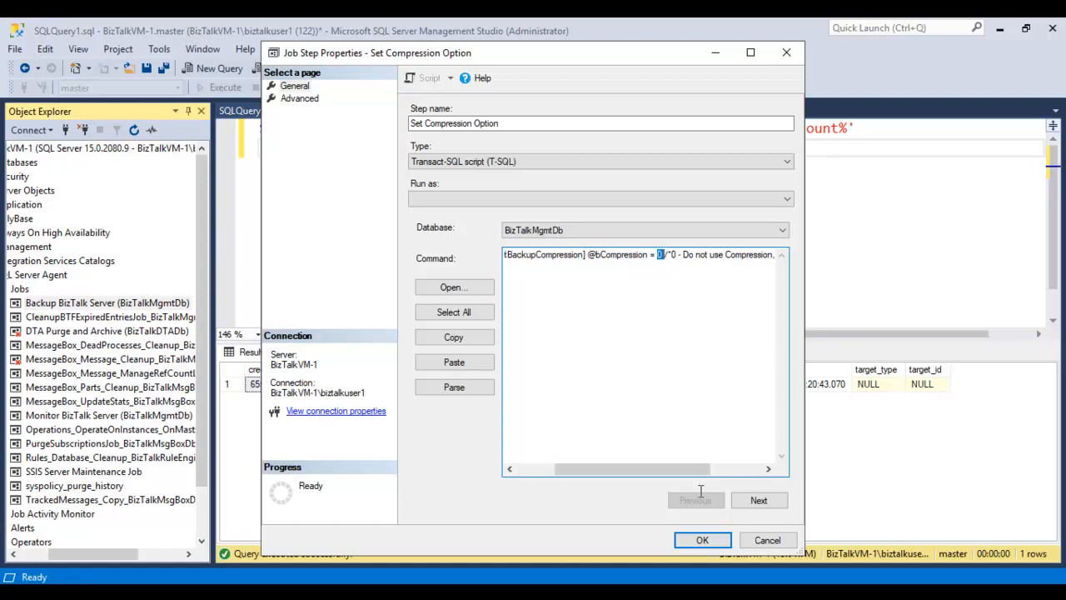
pyautogui.click(767, 539)
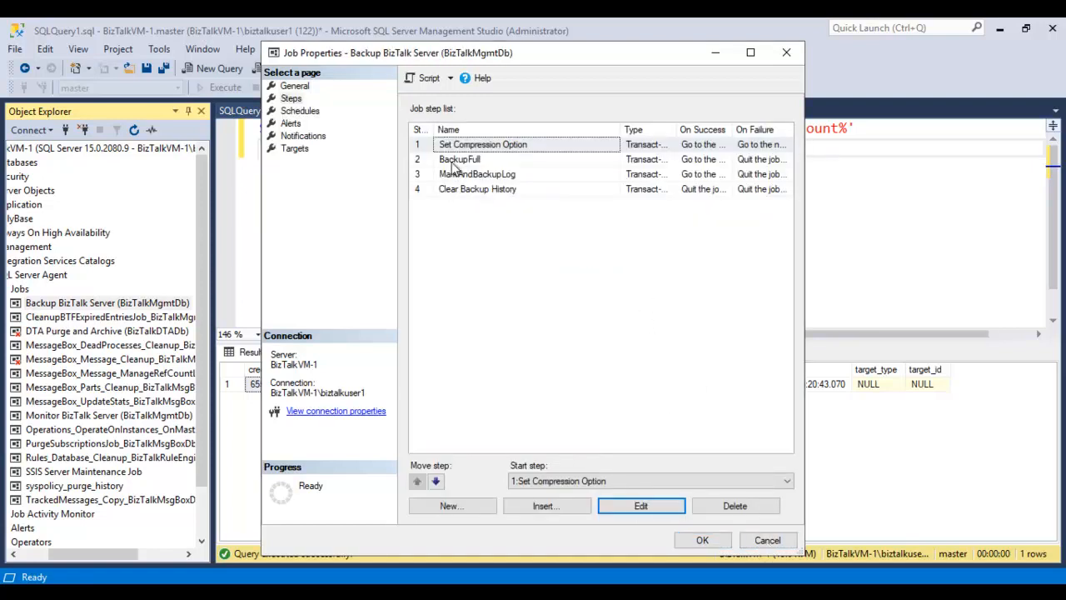
# - Open the BackupFull step and examine the procedure name, frequency, name and backup location arguments in its command
pyautogui.click(456, 160)
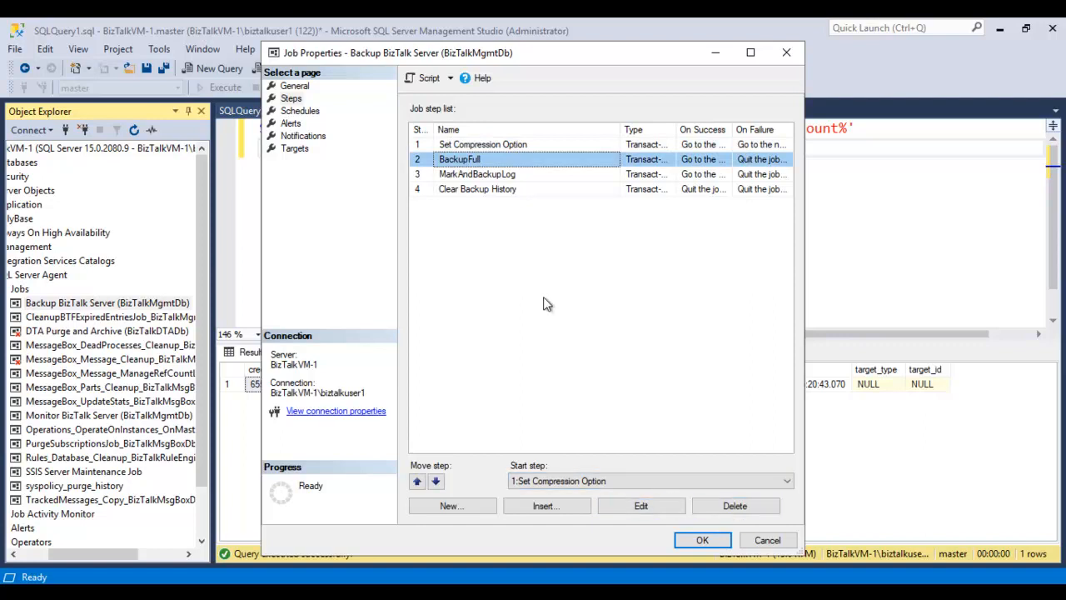
pyautogui.click(654, 508)
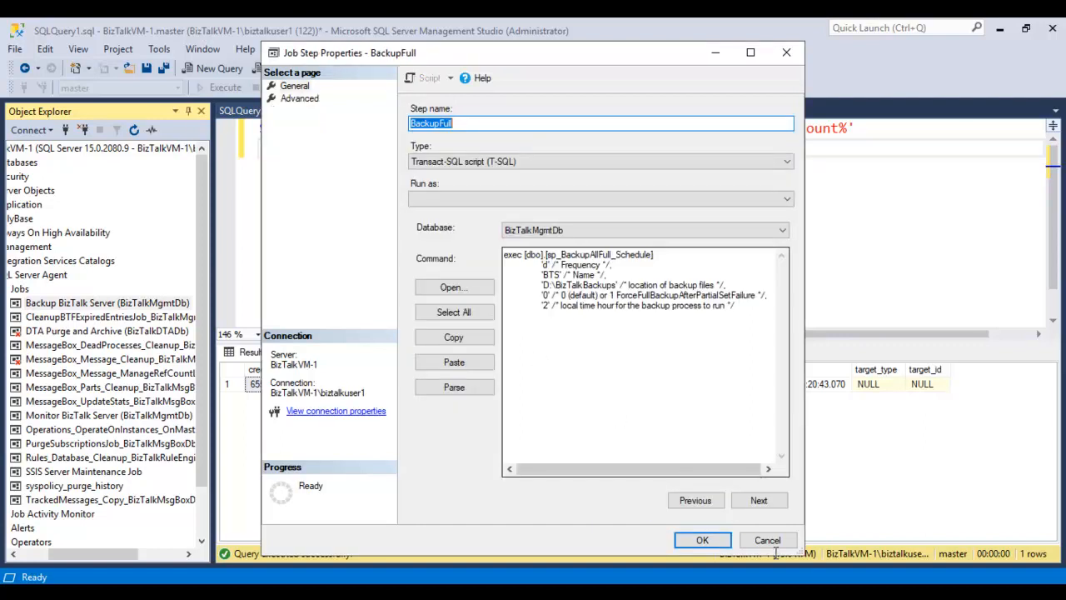
pyautogui.moveTo(546, 255); pyautogui.dragTo(653, 255)
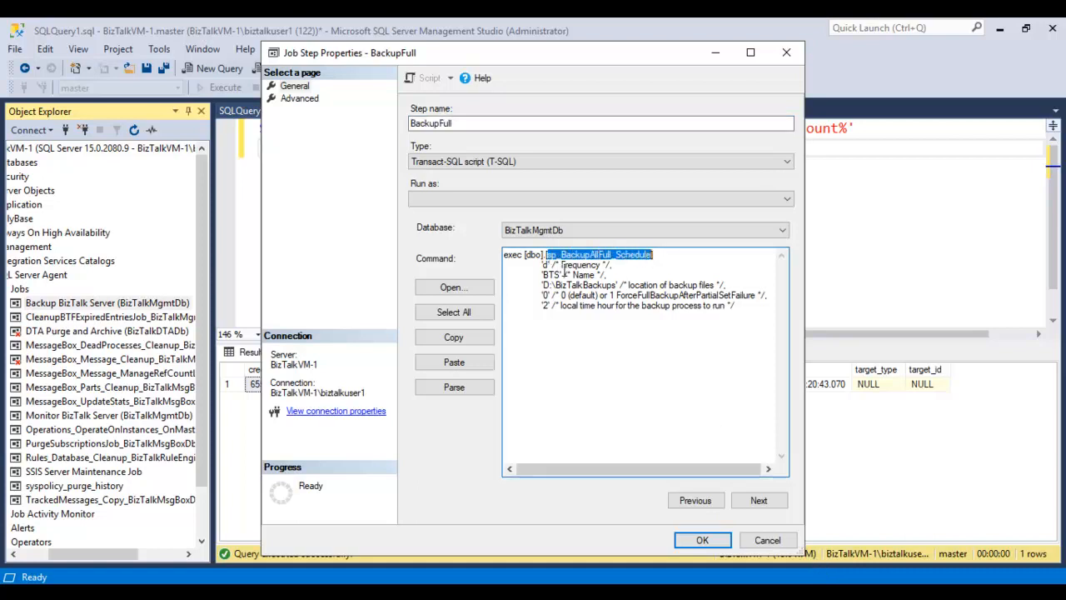
pyautogui.click(561, 270)
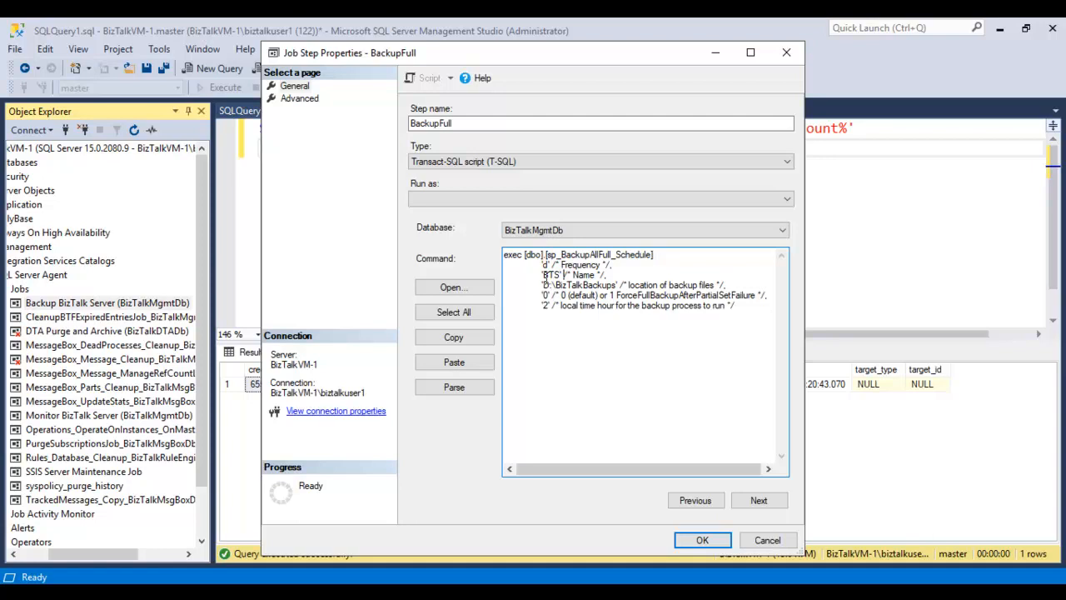
pyautogui.moveTo(542, 265); pyautogui.dragTo(608, 266)
pyautogui.moveTo(542, 275); pyautogui.dragTo(729, 295)
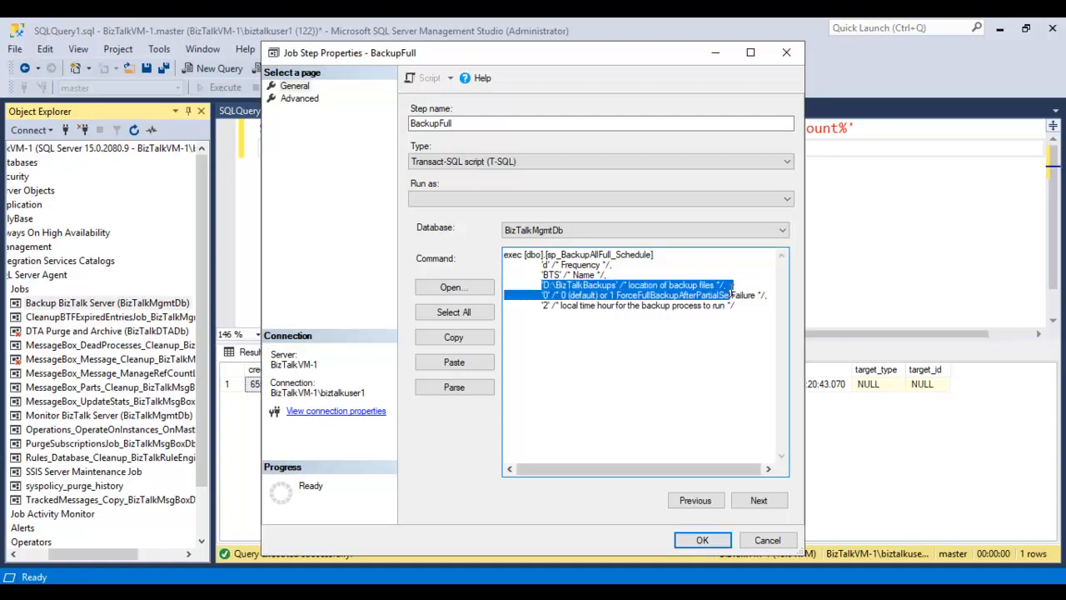
pyautogui.click(619, 287)
# - Copy the D:\BizTalkBackups path from the BackupFull command and open that folder in File Explorer through the Run dialog
pyautogui.moveTo(542, 285); pyautogui.dragTo(617, 286)
pyautogui.click(616, 287)
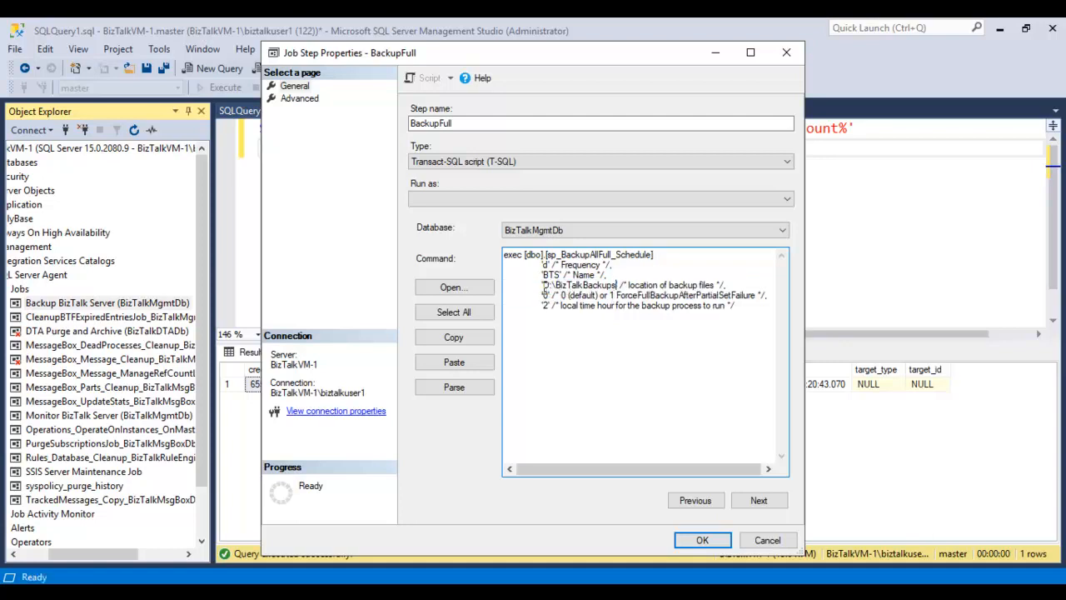
pyautogui.keyDown('shift'); pyautogui.click(543, 285); pyautogui.keyUp('shift')
pyautogui.hotkey('ctrl', 'c')
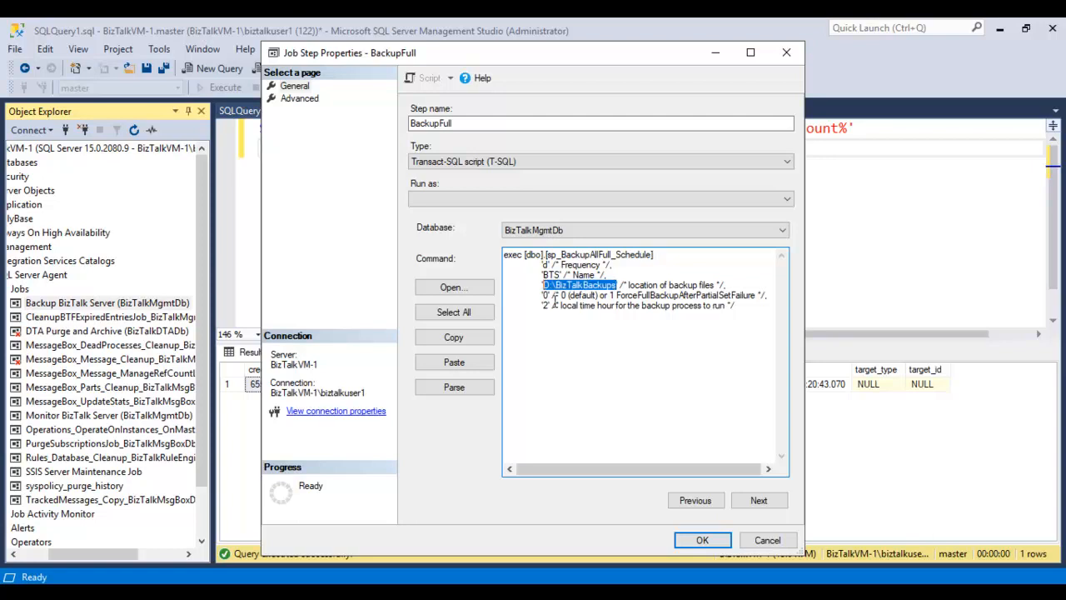
pyautogui.rightClick(10, 576)
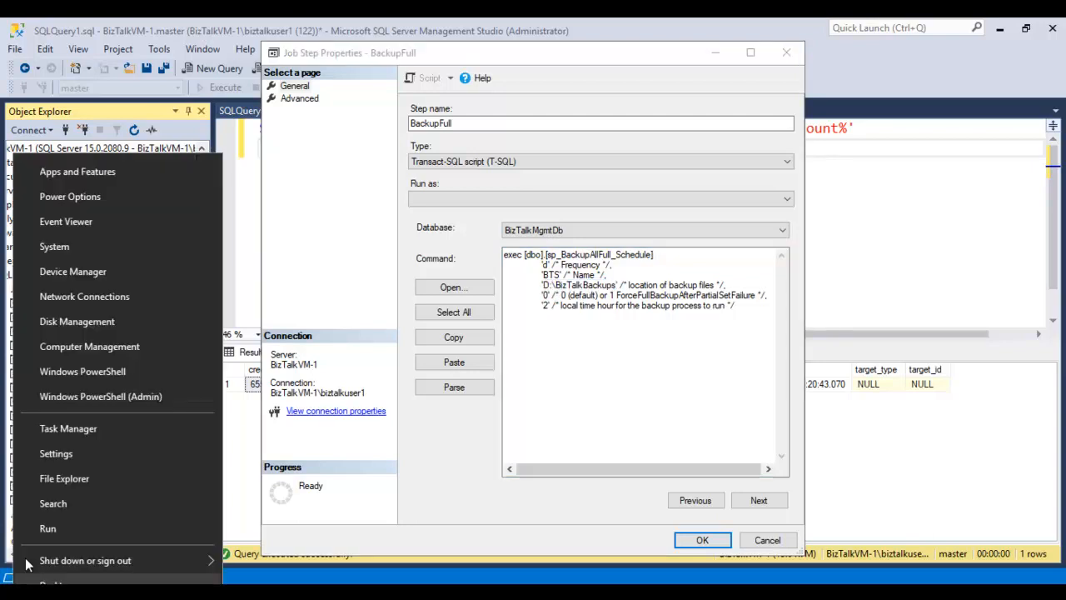
pyautogui.click(42, 530)
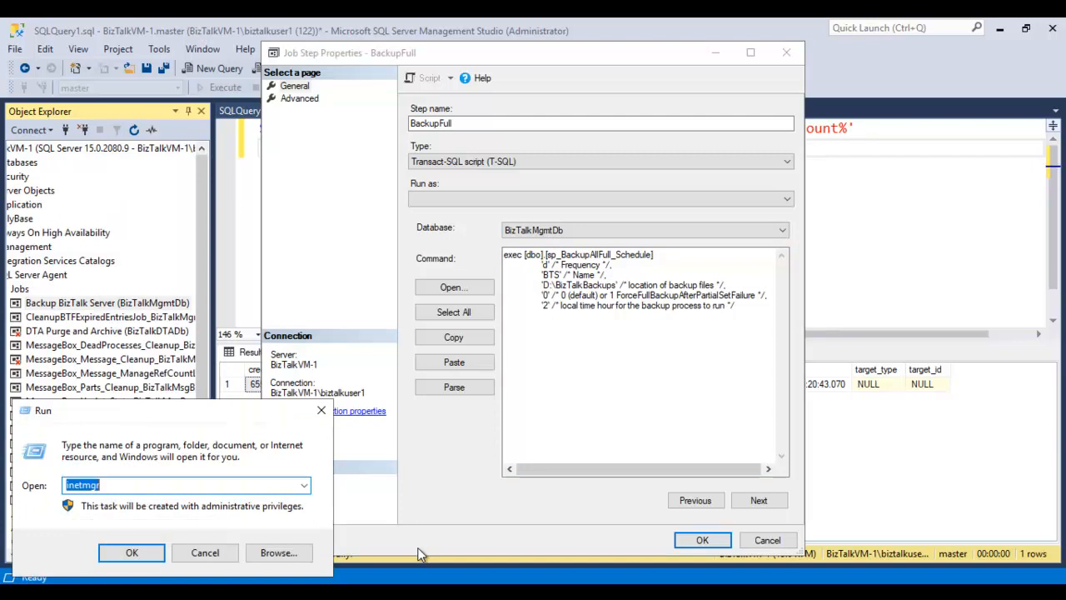
pyautogui.hotkey('ctrl', 'v')
pyautogui.press('Return')
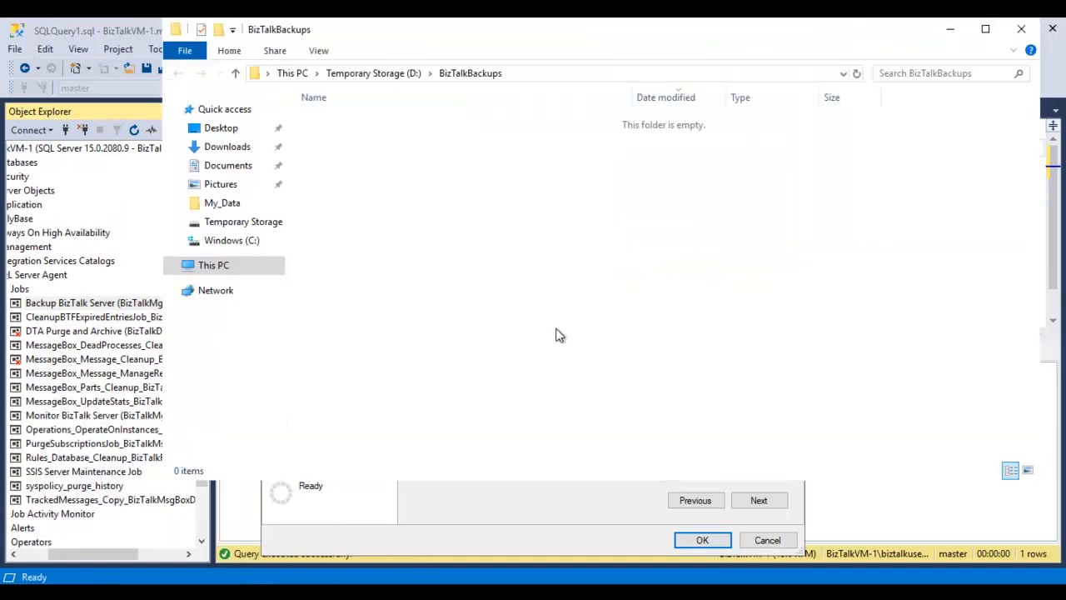
pyautogui.moveTo(672, 37); pyautogui.dragTo(585, 50)
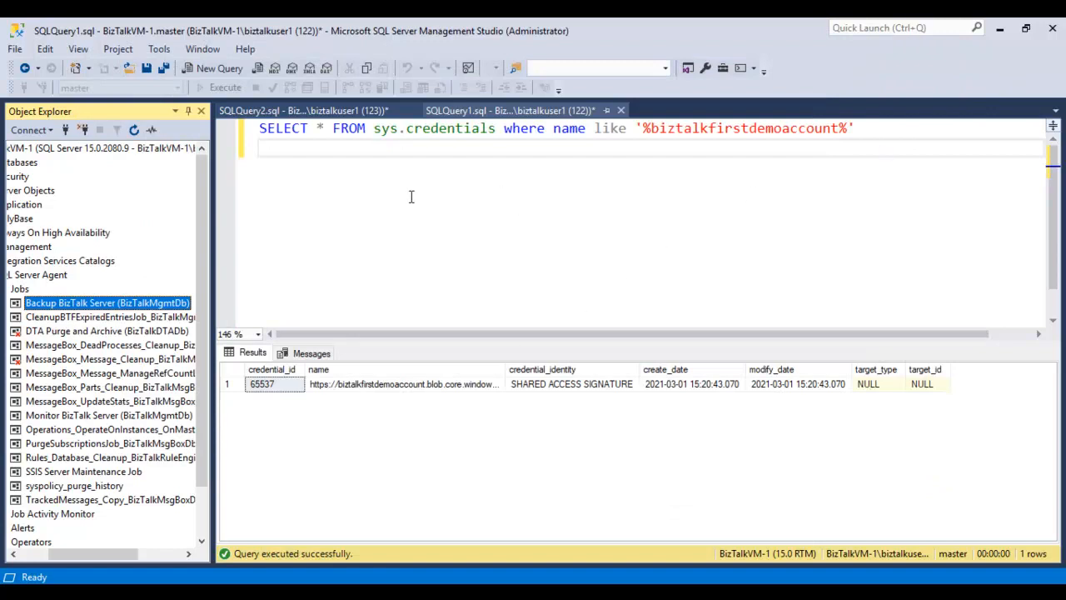
# - Return to the BackupFull step properties in SQL Server Management Studio and close them without changes
pyautogui.moveTo(288, 592)
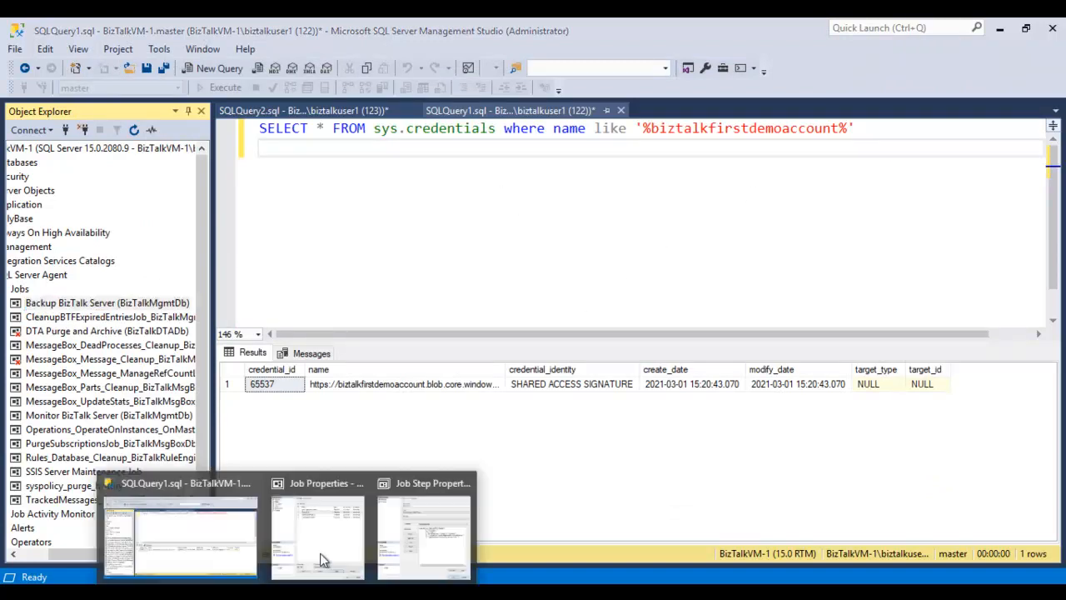
pyautogui.click(394, 532)
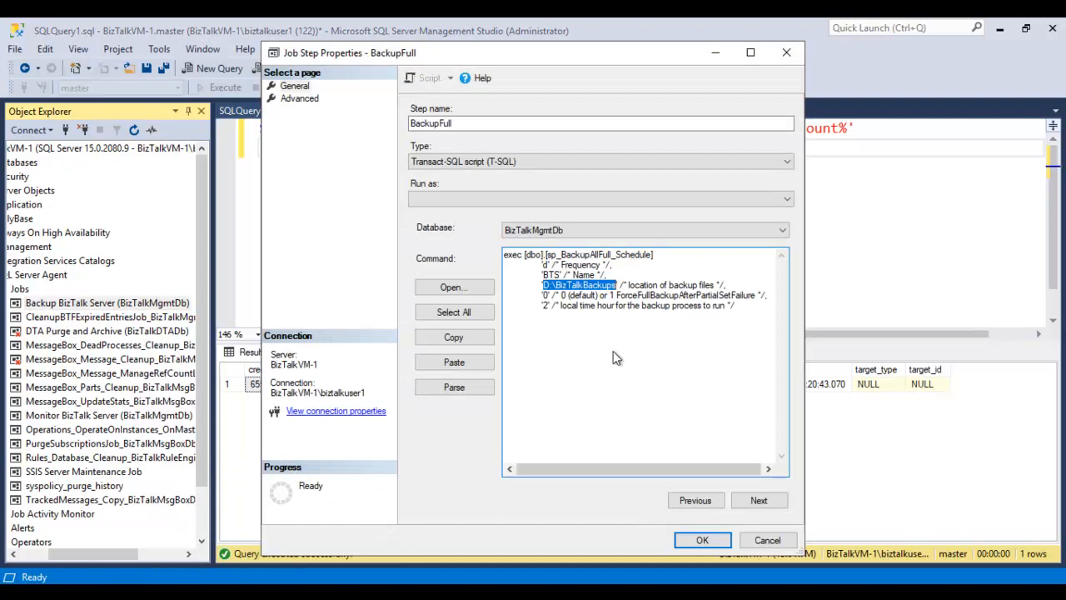
pyautogui.click(767, 540)
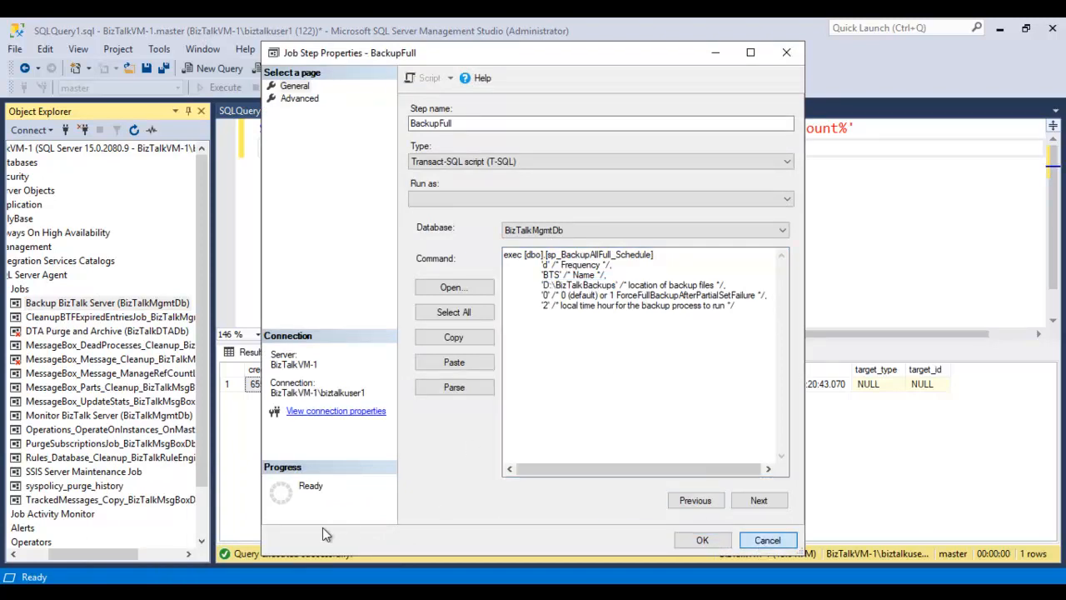
# - Open the MarkAndBackupLog step, examine the log mark name and backup location in its command, and close it without changes
pyautogui.click(508, 178)
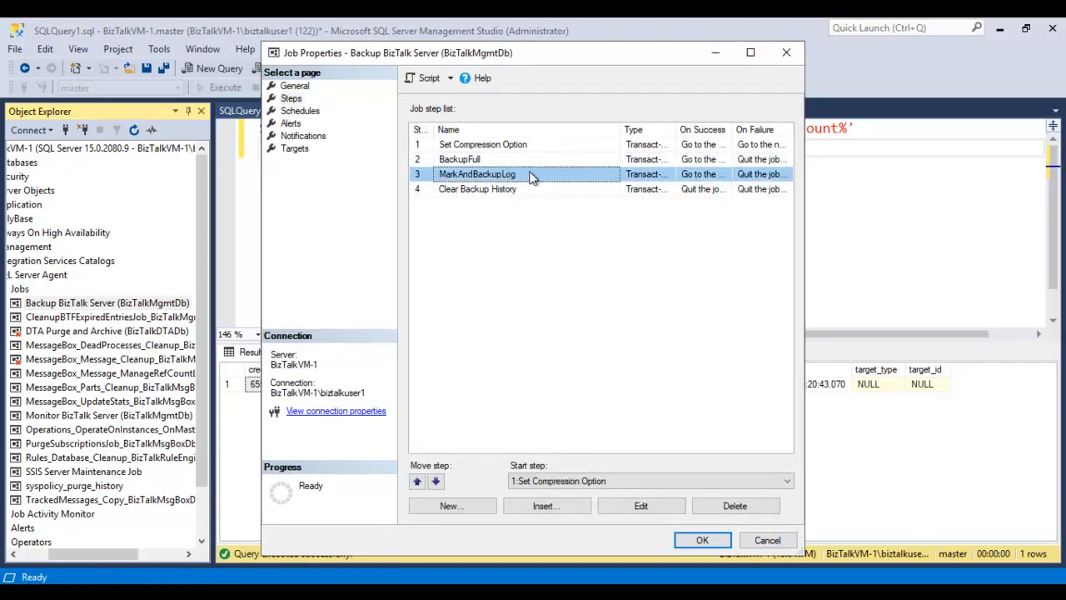
pyautogui.click(659, 508)
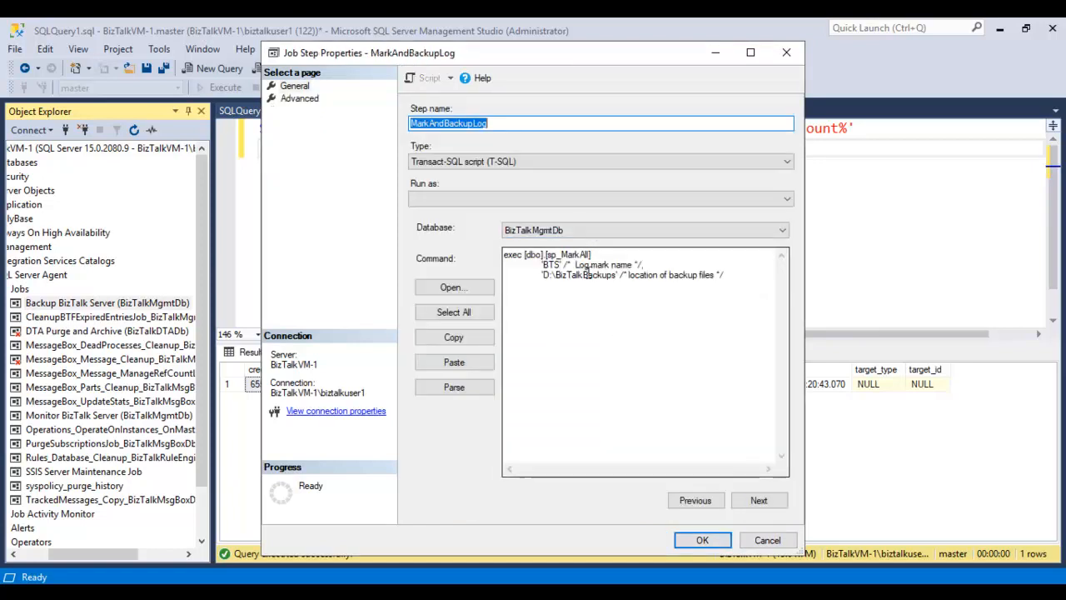
pyautogui.moveTo(542, 275); pyautogui.dragTo(621, 281)
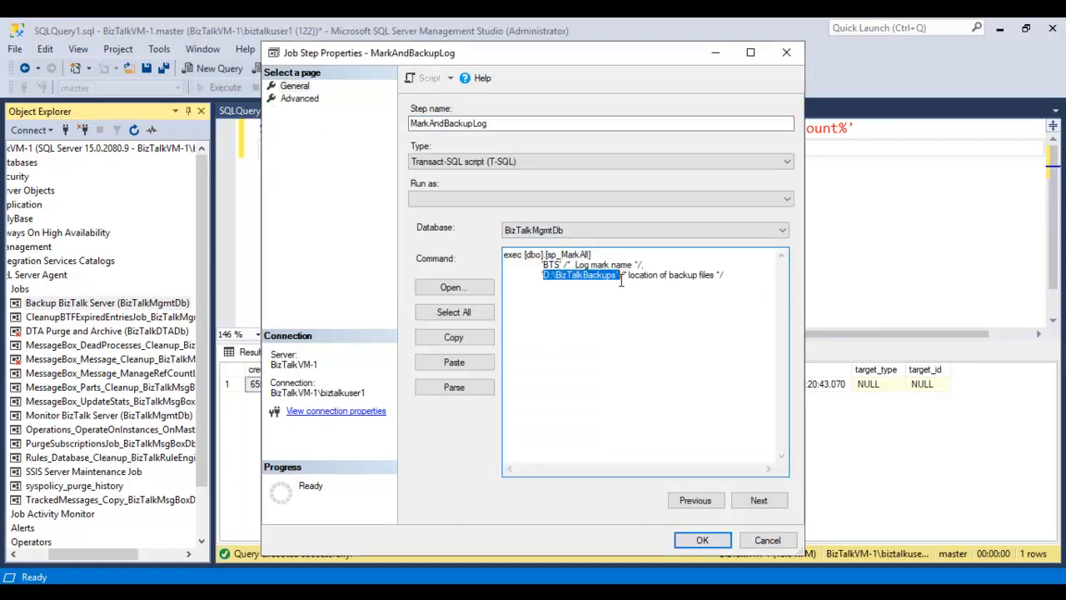
pyautogui.moveTo(544, 256); pyautogui.dragTo(582, 264)
pyautogui.click(550, 266)
pyautogui.click(767, 540)
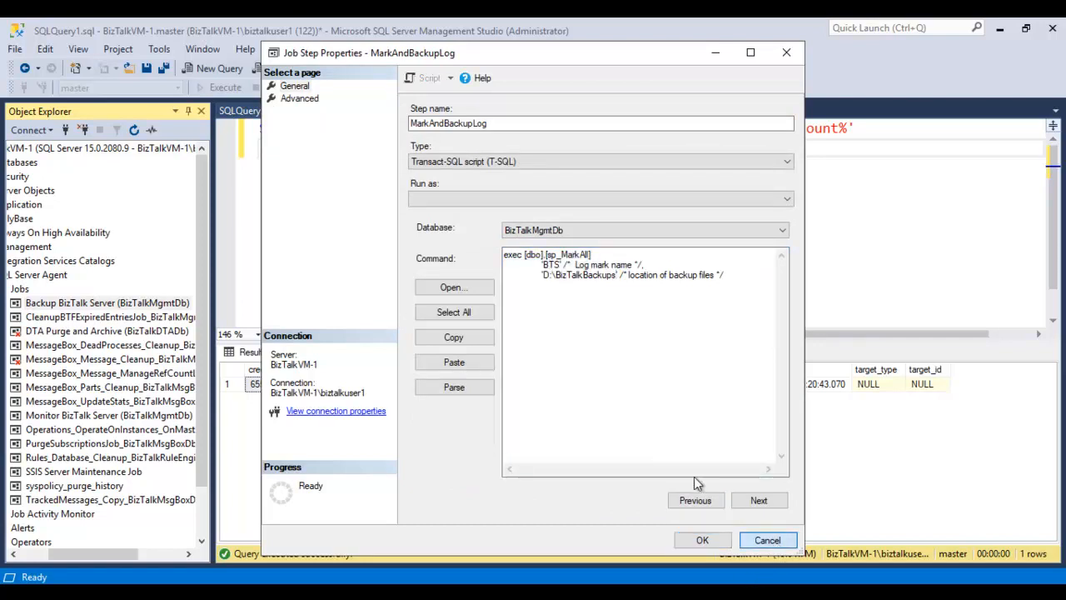
pyautogui.click(512, 190)
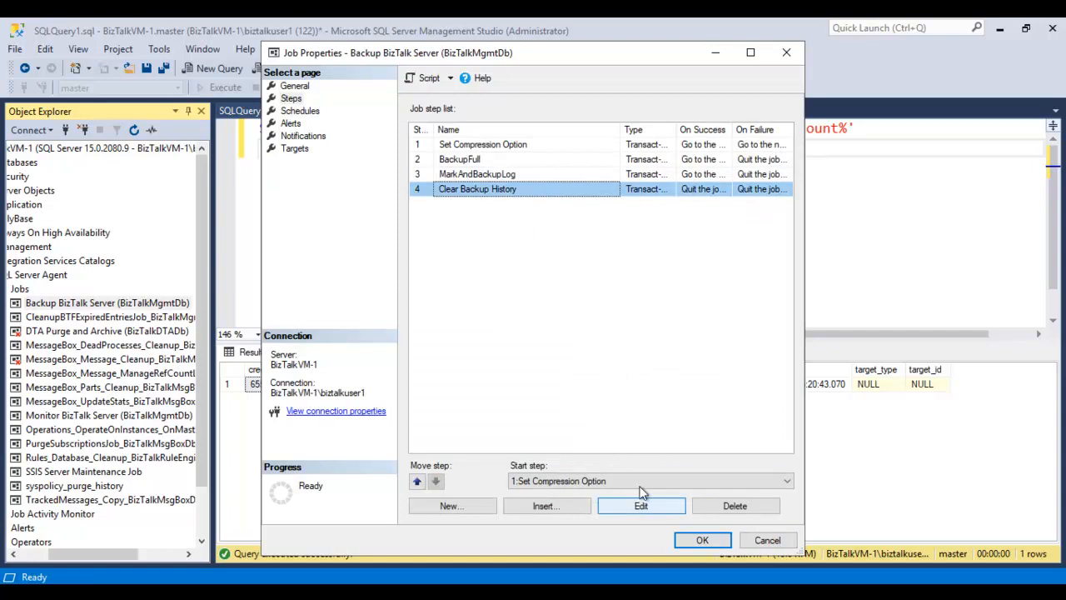
pyautogui.click(638, 505)
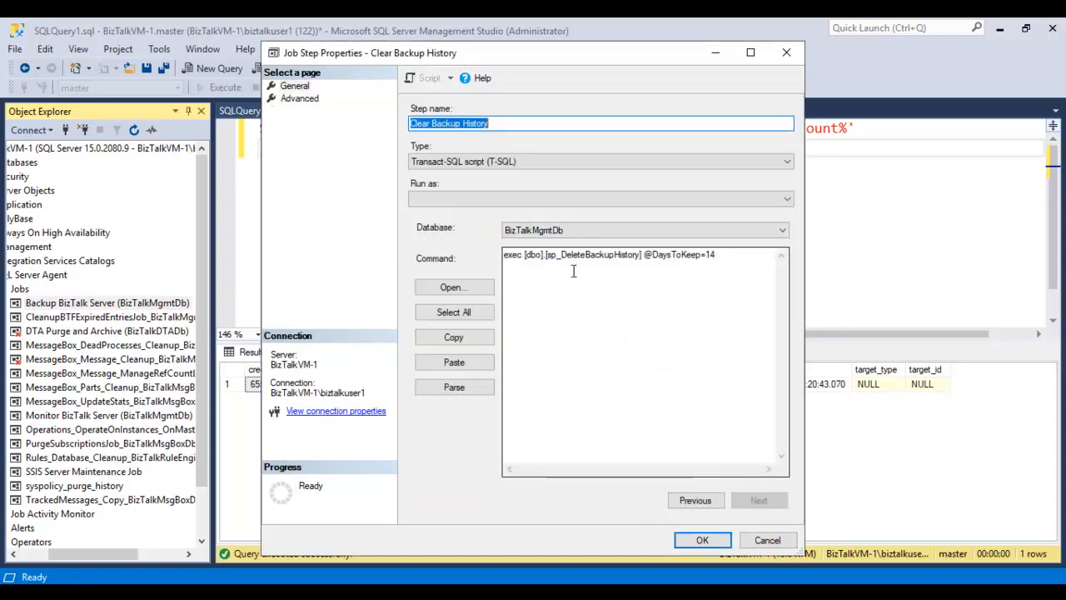
pyautogui.doubleClick(719, 259)
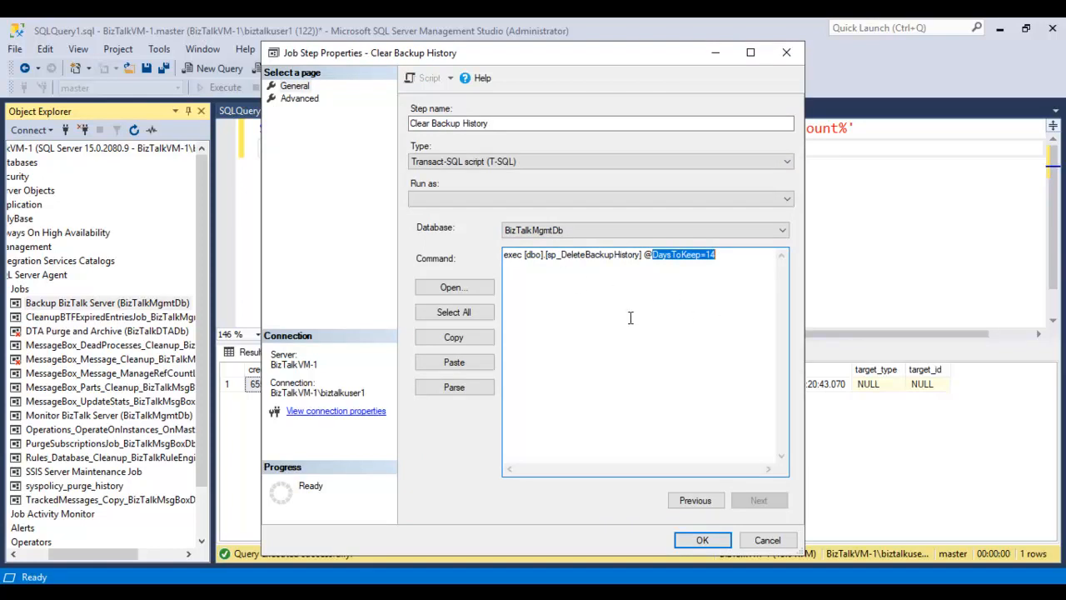
pyautogui.click(770, 541)
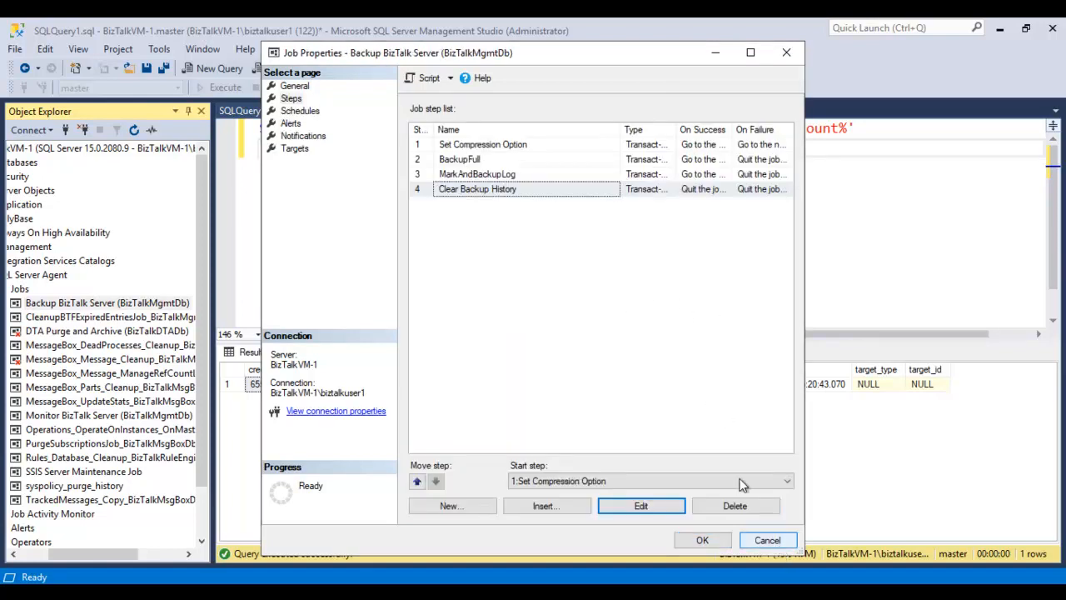
pyautogui.click(767, 541)
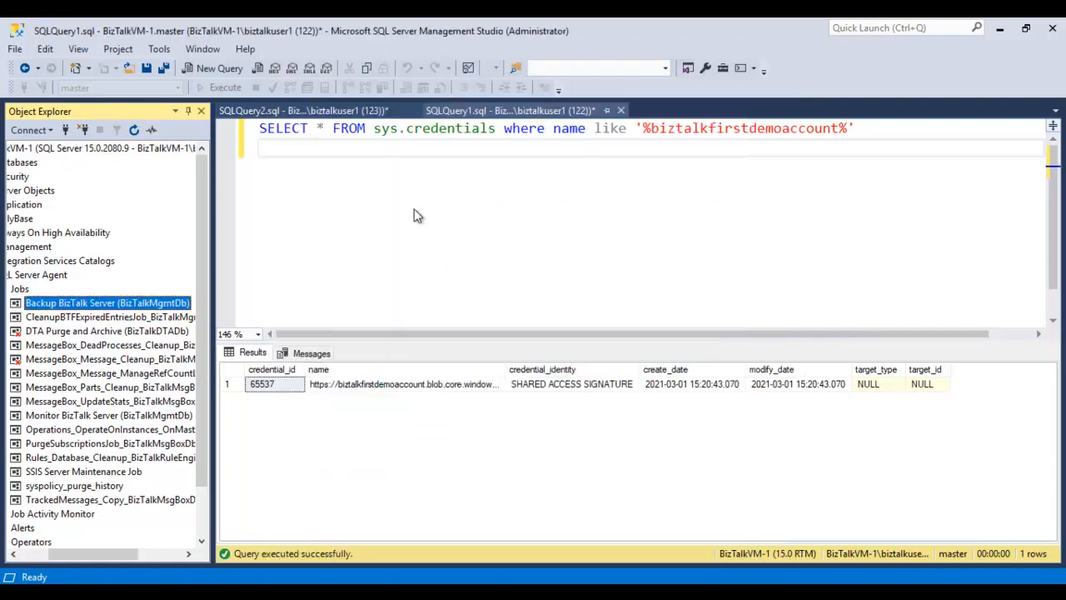
# - Start the Backup BizTalk Server job at step 1, Set Compression Option, and close the job execution report
pyautogui.rightClick(175, 307)
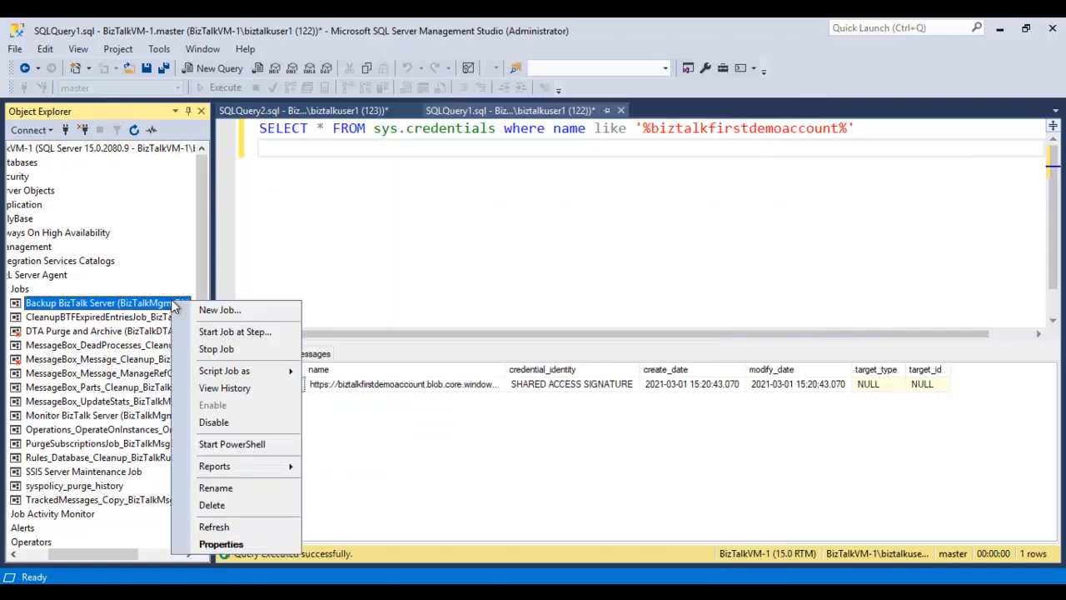
pyautogui.click(237, 331)
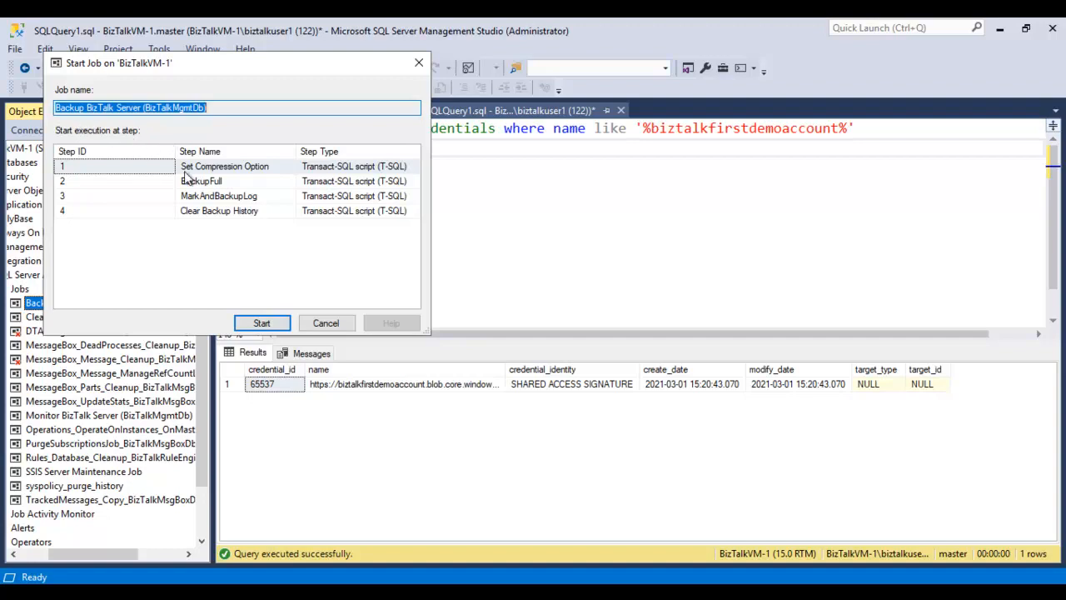
pyautogui.click(260, 325)
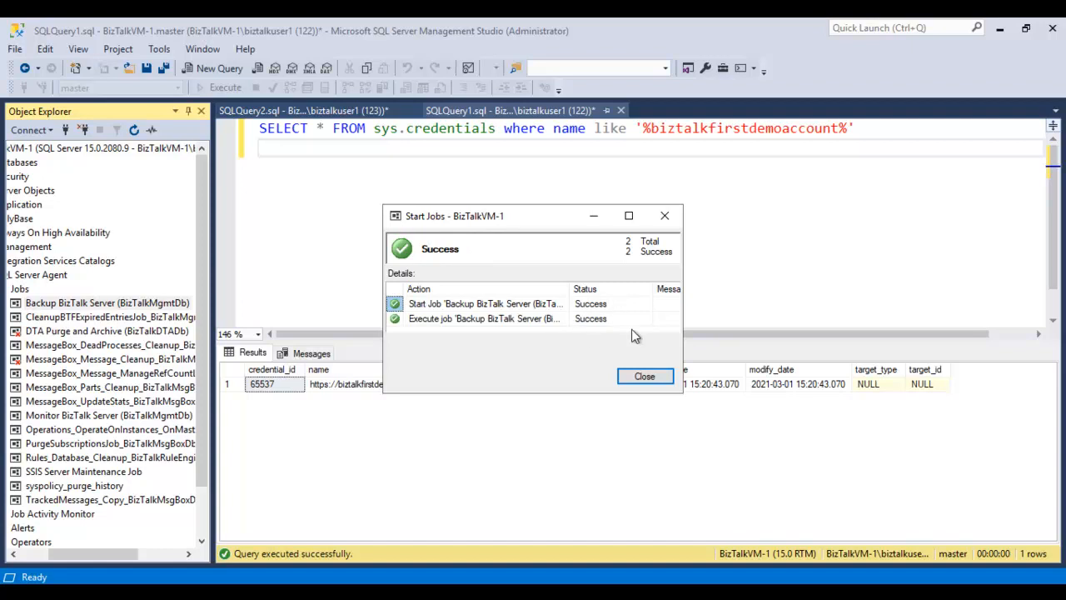
pyautogui.click(641, 377)
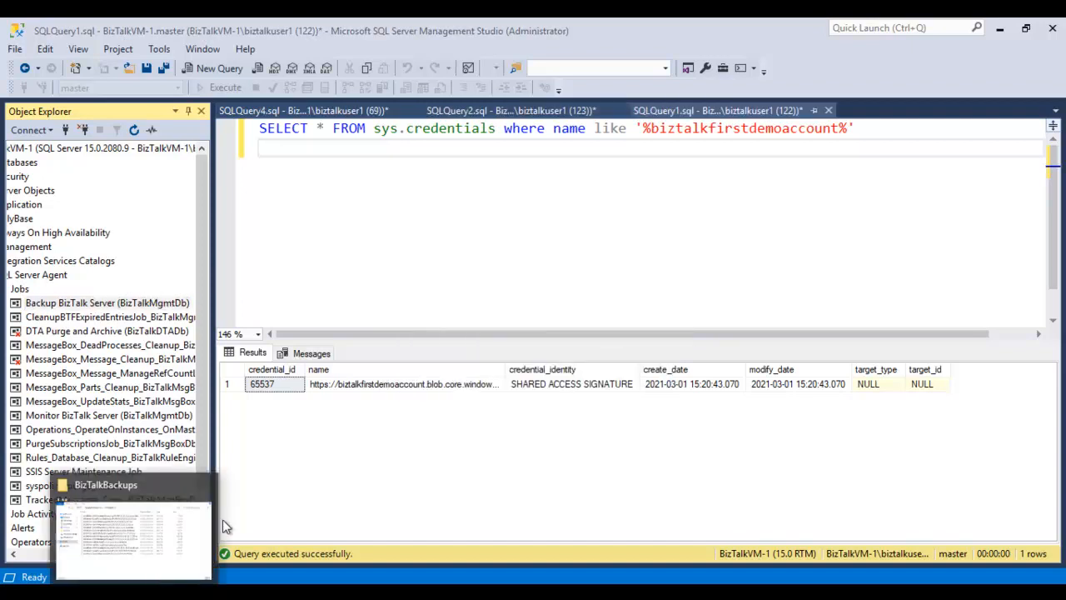
# - Switch to the BizTalkBackups folder in File Explorer and check its full path
pyautogui.click(154, 549)
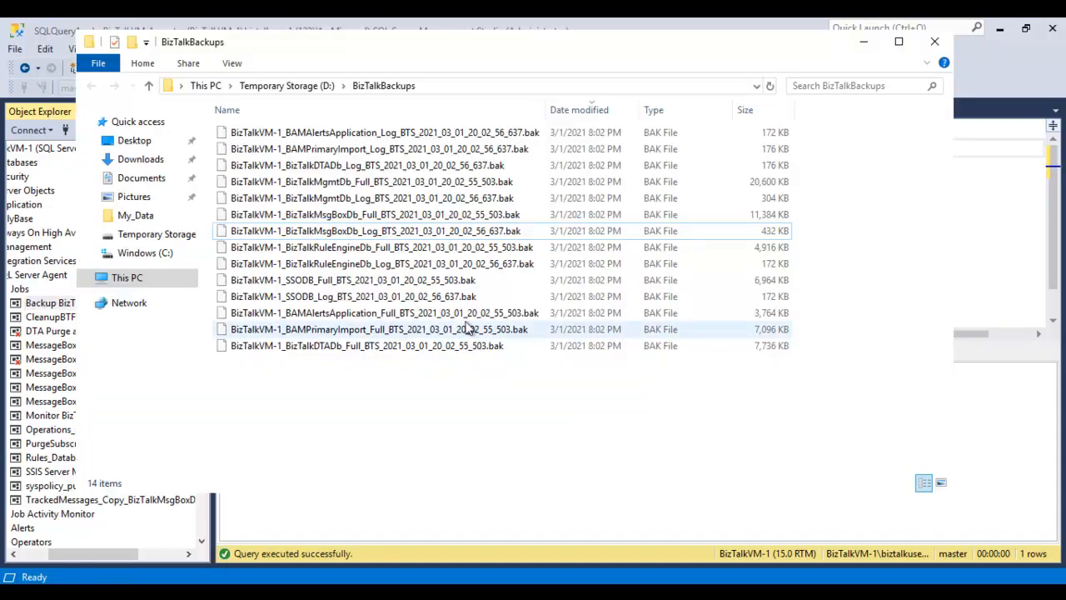
pyautogui.click(473, 86)
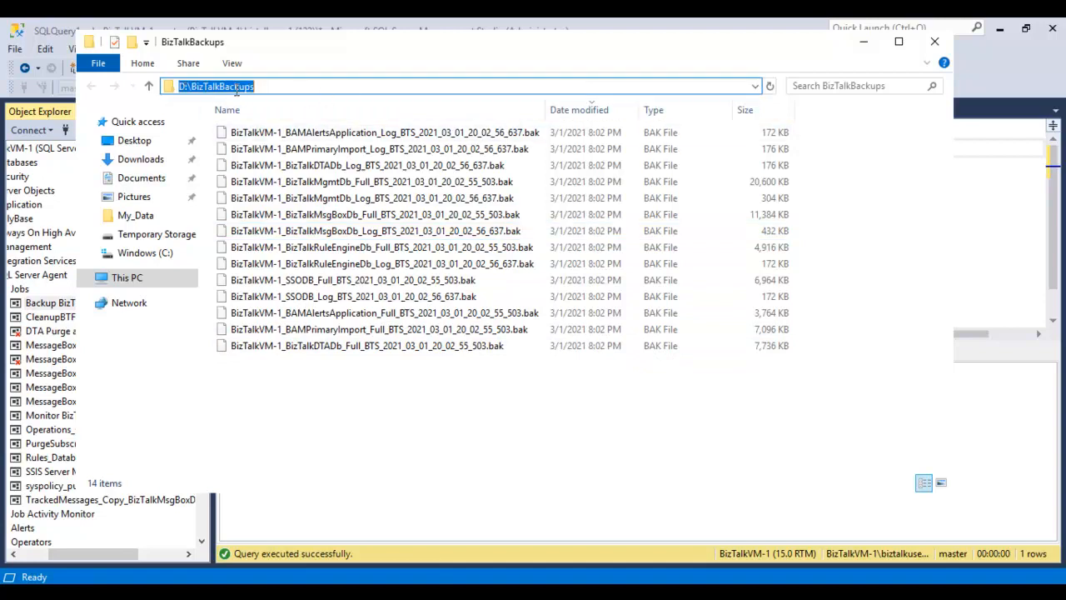
pyautogui.press('Escape')
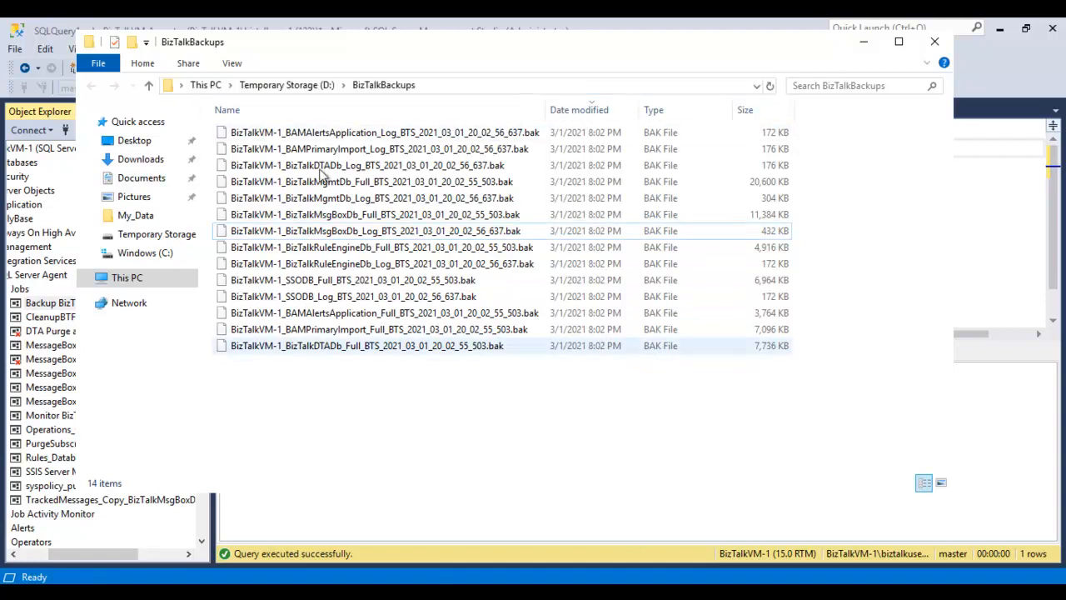
# - Examine the full and log .bak files created for the BizTalk databases in the BizTalkBackups folder
pyautogui.click(333, 133)
pyautogui.click(392, 214)
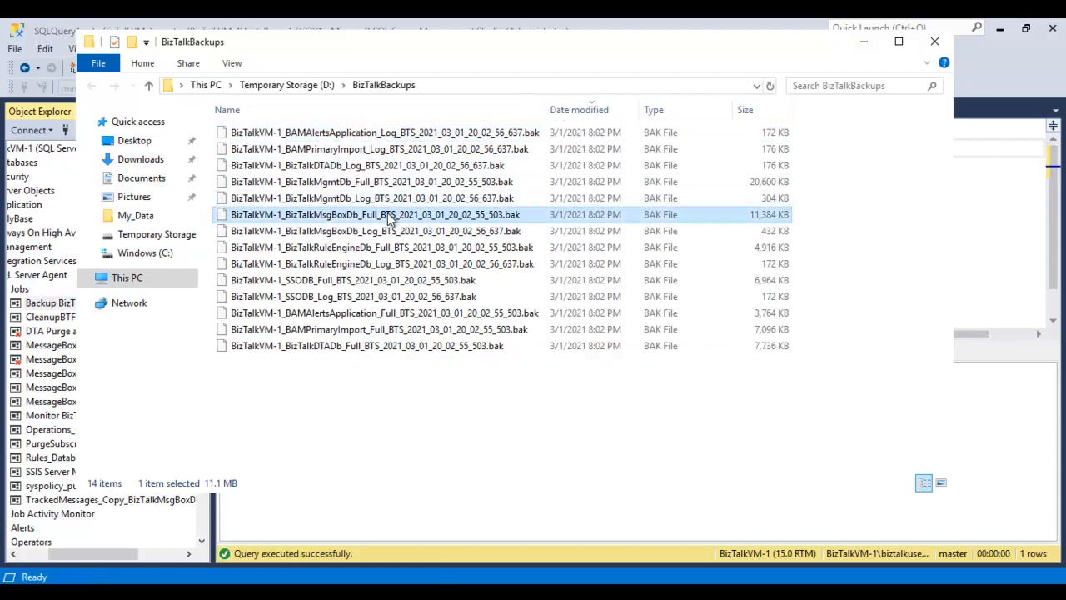
pyautogui.click(397, 205)
pyautogui.click(398, 215)
pyautogui.click(399, 233)
pyautogui.click(398, 249)
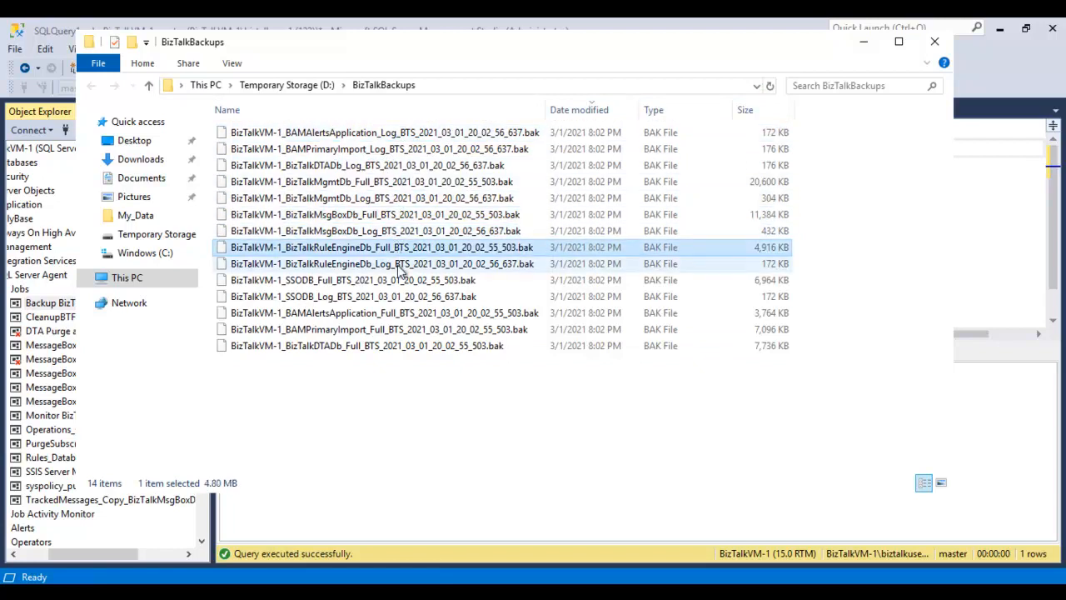
pyautogui.click(403, 265)
pyautogui.click(405, 282)
pyautogui.click(406, 297)
pyautogui.click(409, 313)
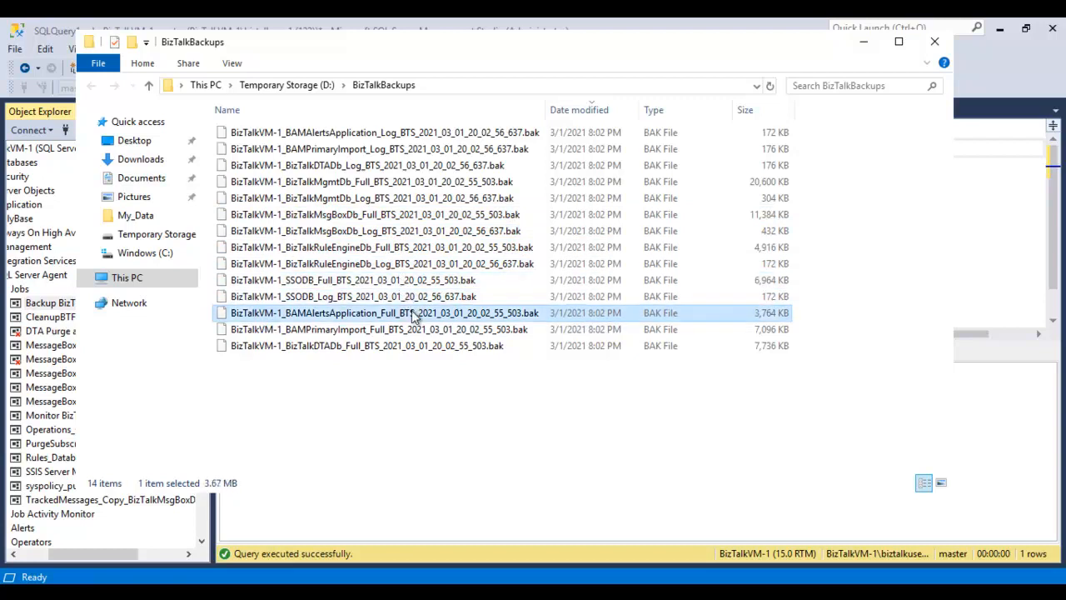
pyautogui.click(414, 331)
pyautogui.click(416, 348)
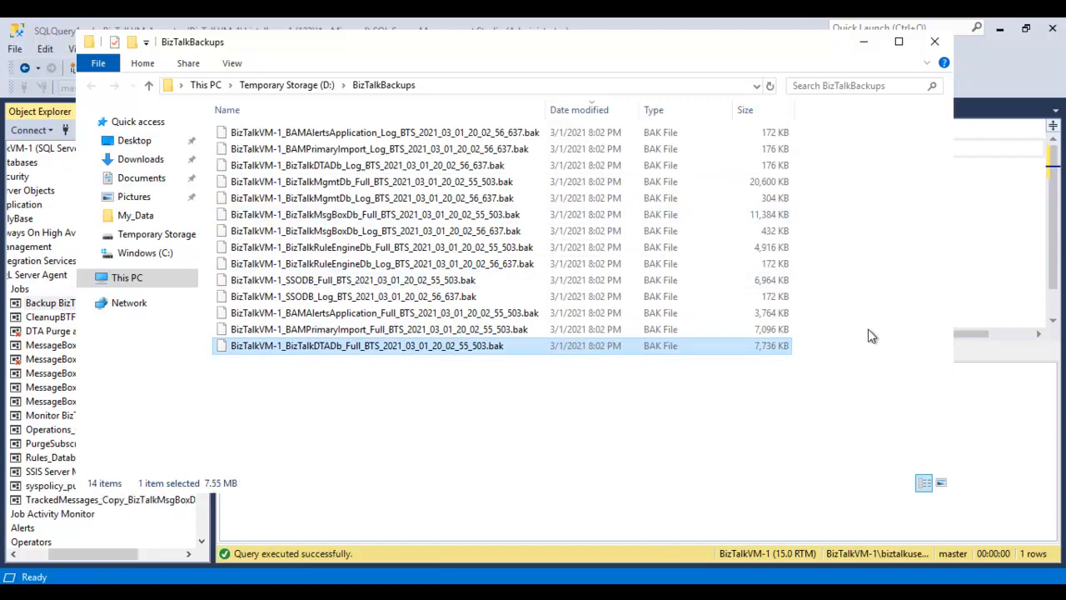
# - Return to SQL Server Management Studio, open the Backup BizTalk Server job's BackupFull step, and select the D:\BizTalkBackups path in its command
pyautogui.click(1008, 255)
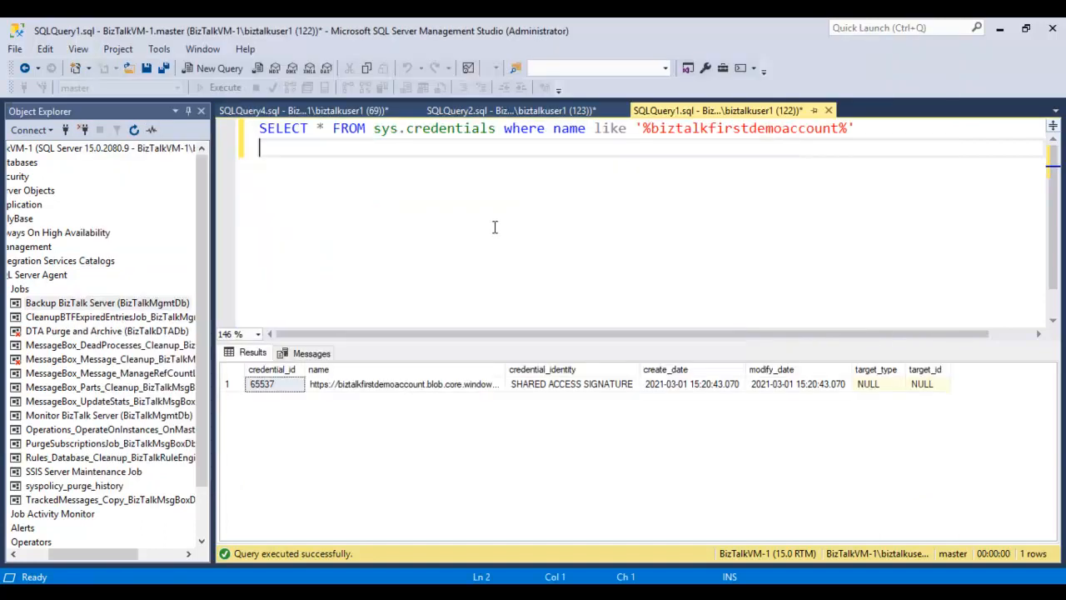
pyautogui.rightClick(131, 305)
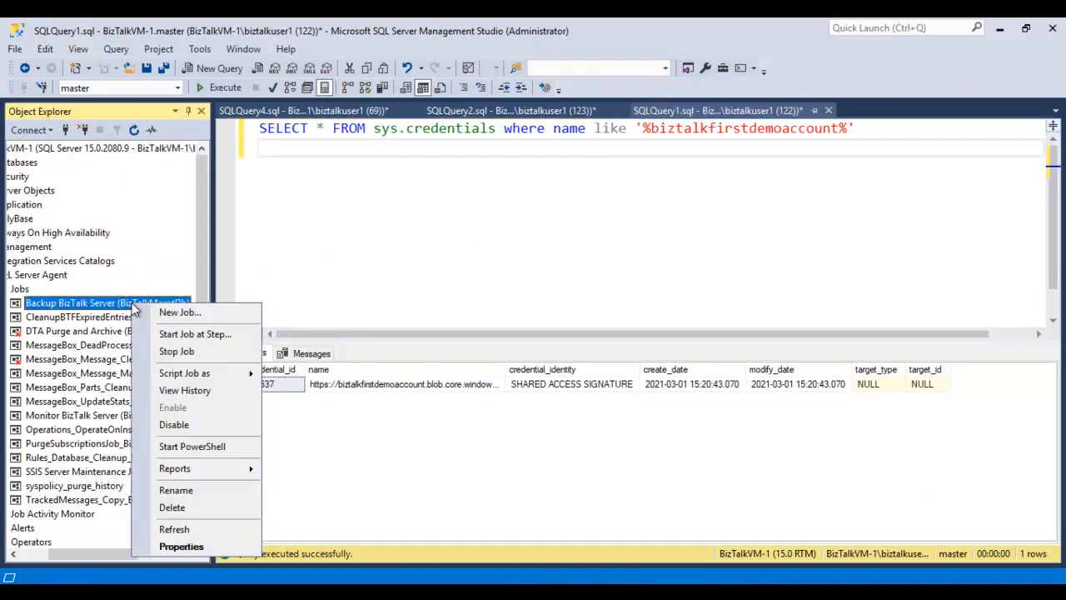
pyautogui.click(180, 546)
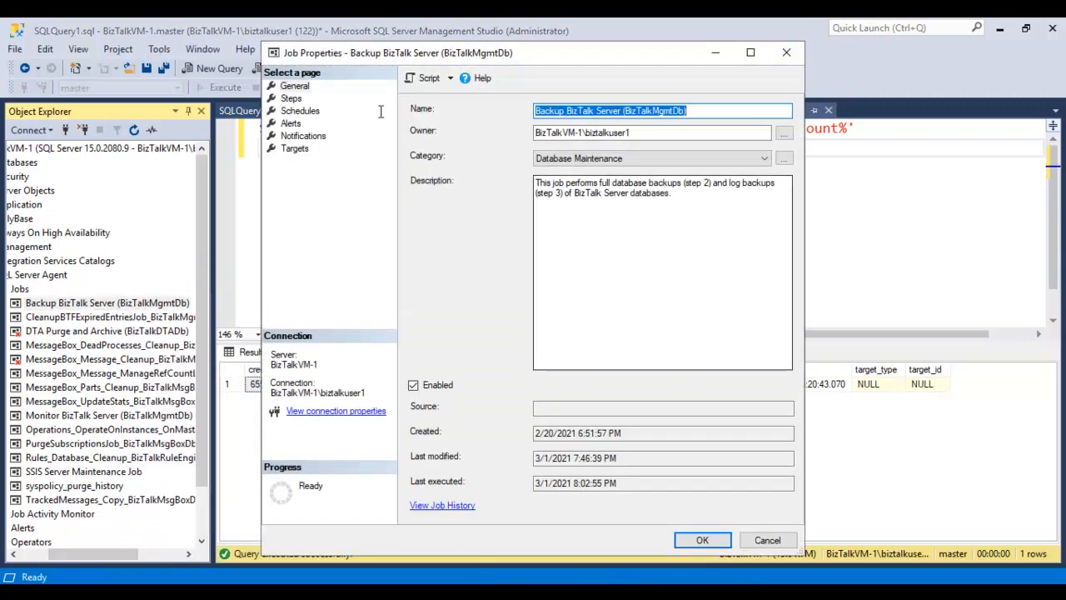
pyautogui.click(292, 99)
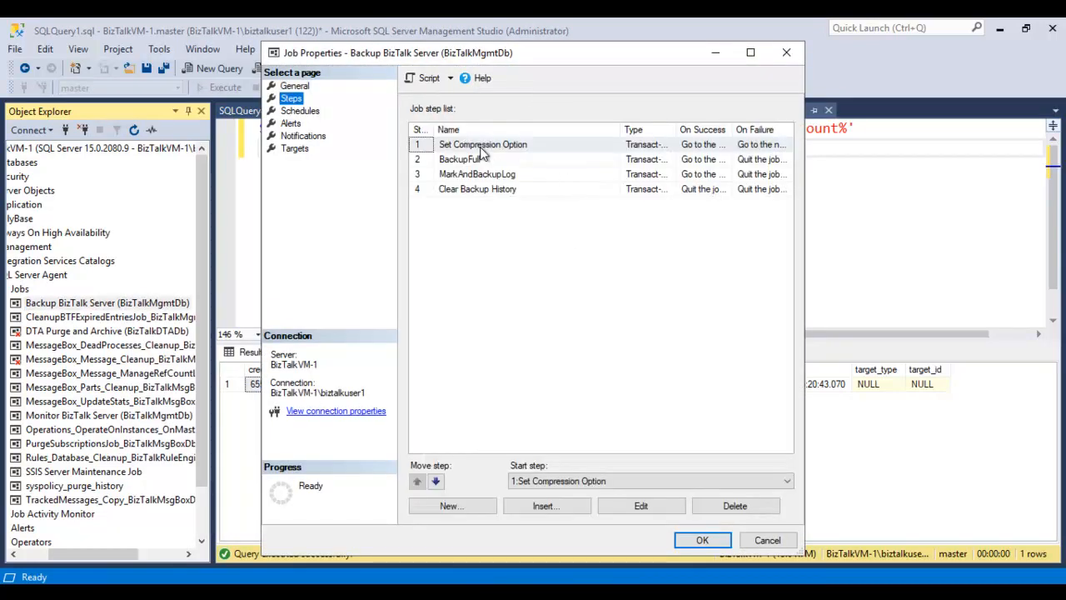
pyautogui.click(510, 147)
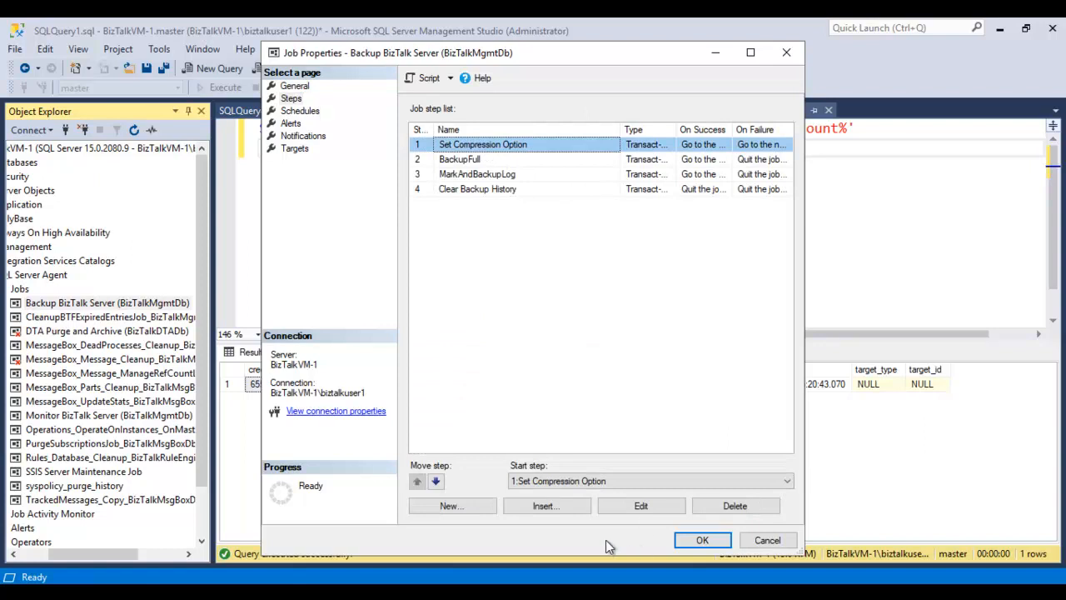
pyautogui.click(528, 160)
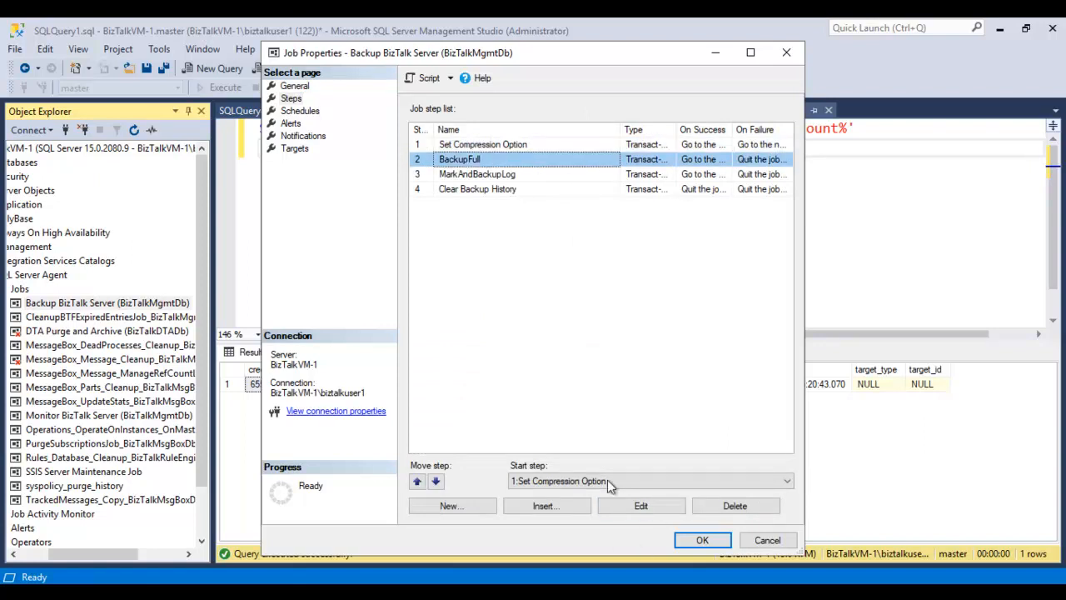
pyautogui.click(626, 506)
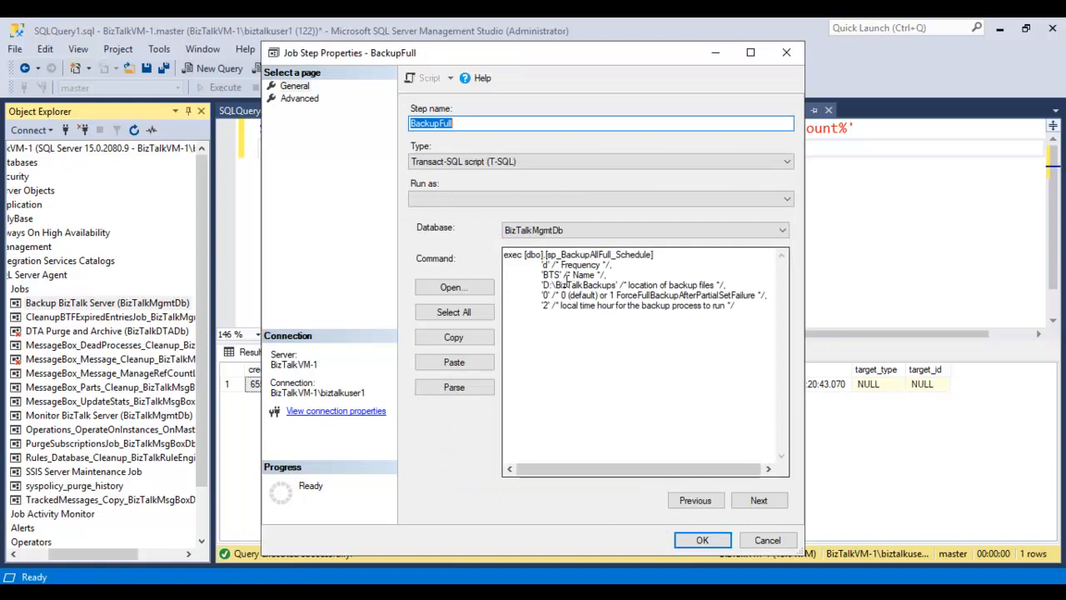
pyautogui.moveTo(542, 285); pyautogui.dragTo(616, 286)
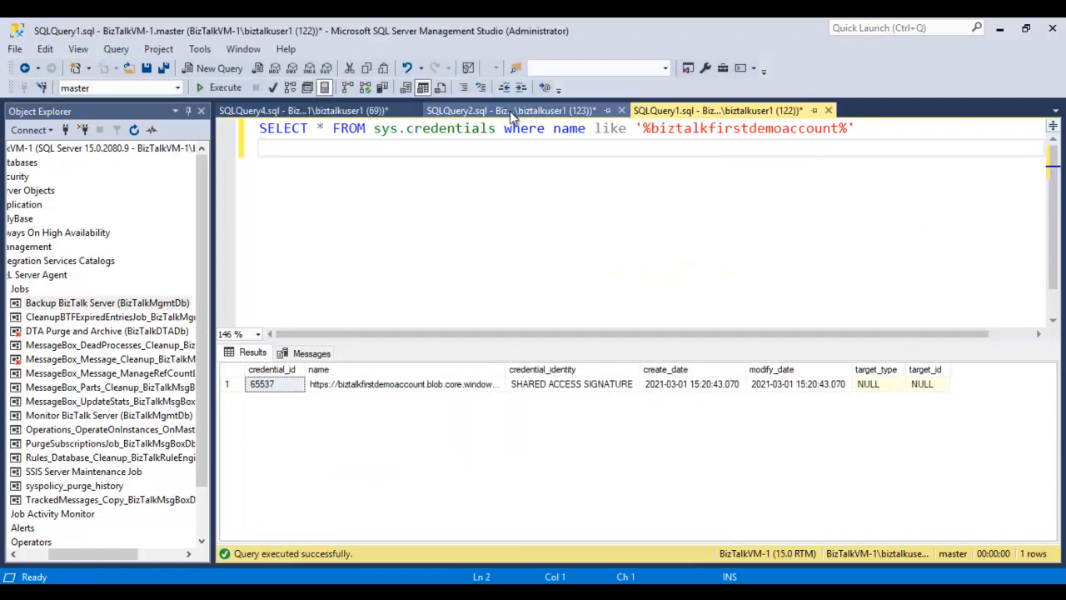
pyautogui.click(509, 110)
pyautogui.scroll(-3, 426, 364)
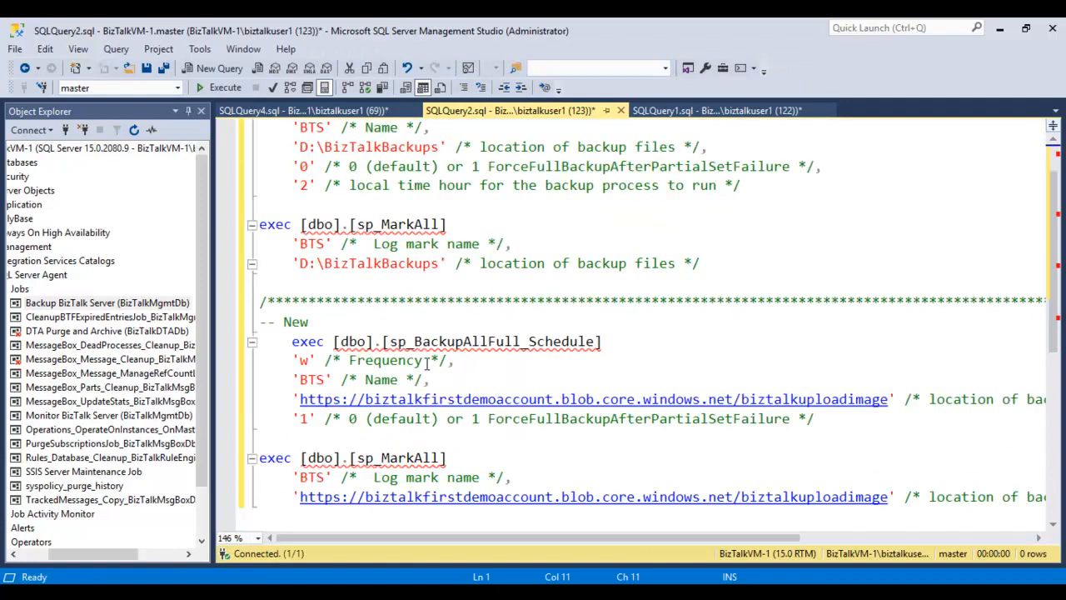
pyautogui.moveTo(823, 303); pyautogui.dragTo(308, 243)
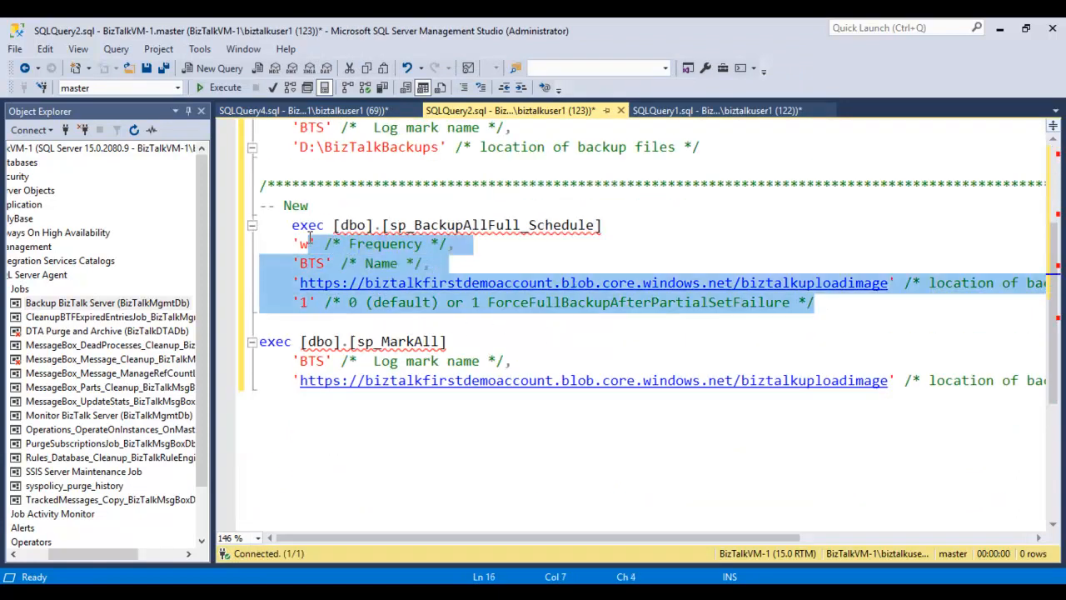
pyautogui.press('End')
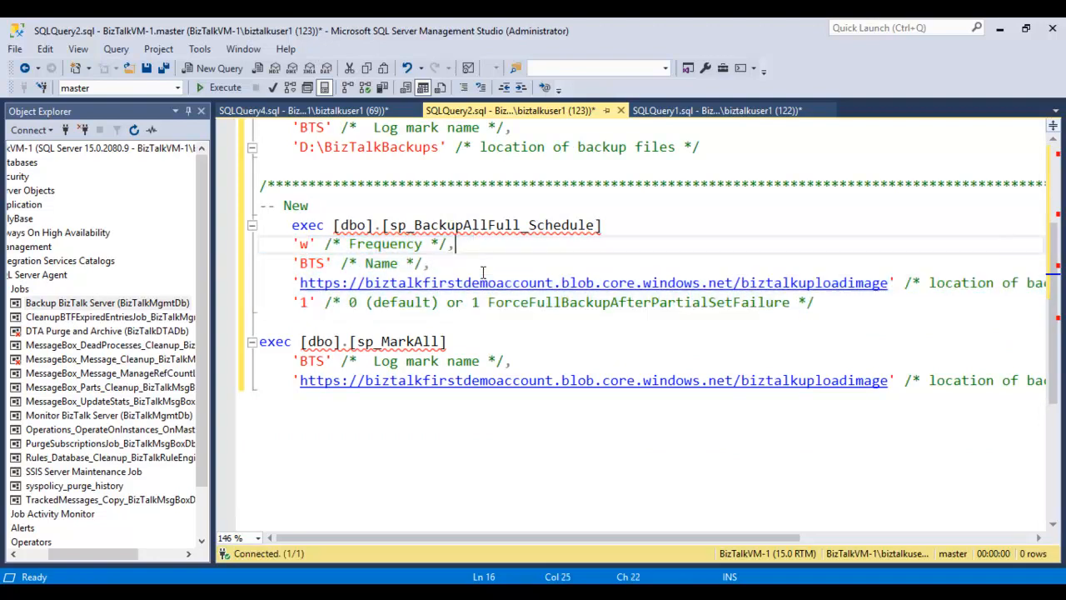
pyautogui.click(888, 283)
pyautogui.keyDown('shift'); pyautogui.click(301, 284); pyautogui.keyUp('shift')
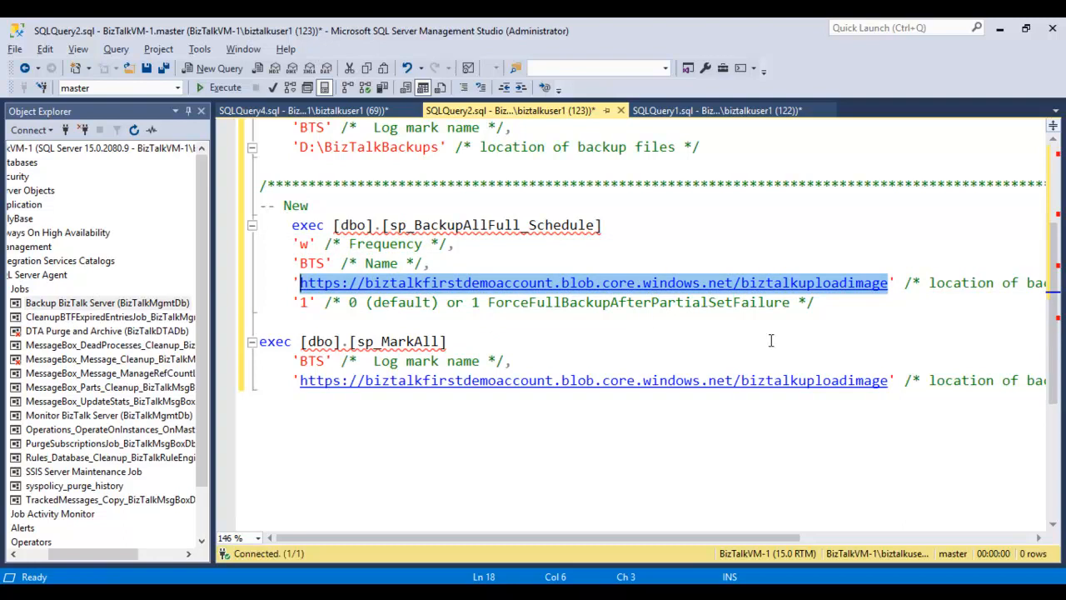
# - Replace the backup location in the BackupFull step's command with the copied Azure blob container URL and accept the step's changes
pyautogui.hotkey('alt', 'Tab')
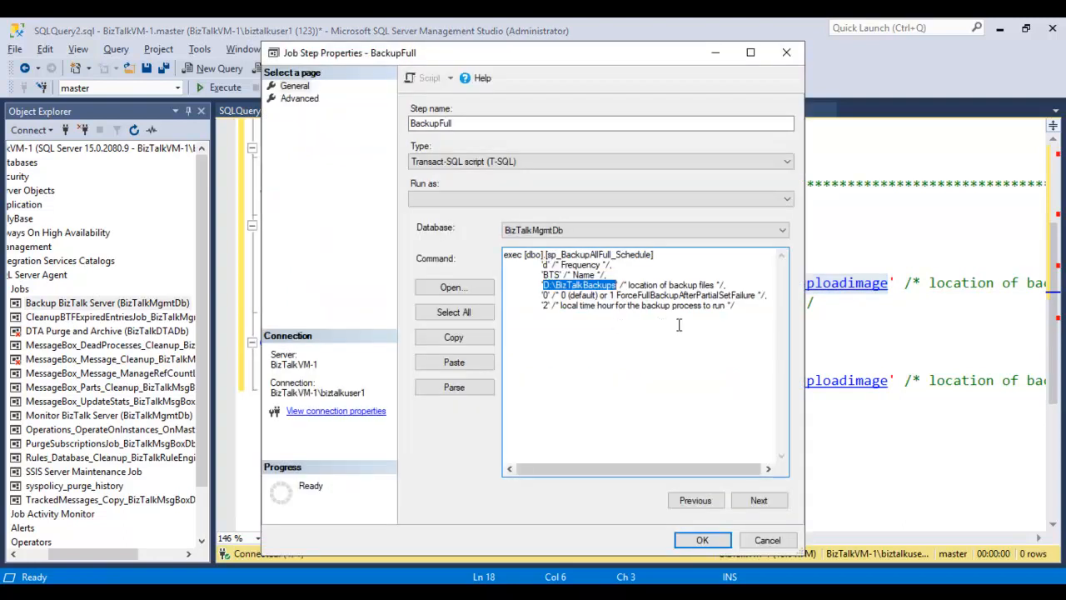
pyautogui.hotkey('ctrl', 'v')
pyautogui.moveTo(659, 471); pyautogui.dragTo(577, 466)
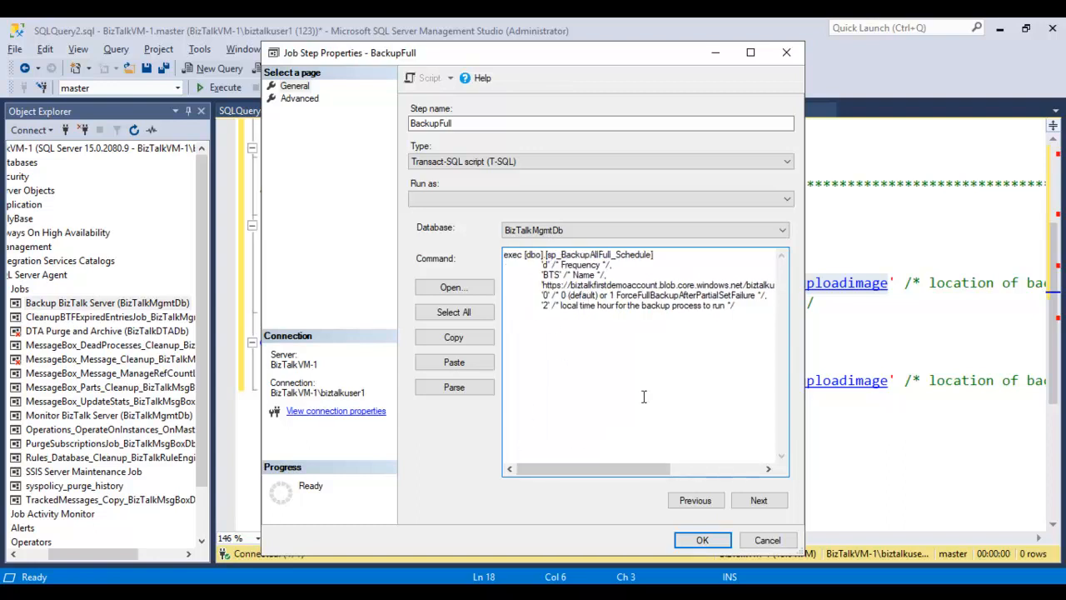
pyautogui.click(714, 546)
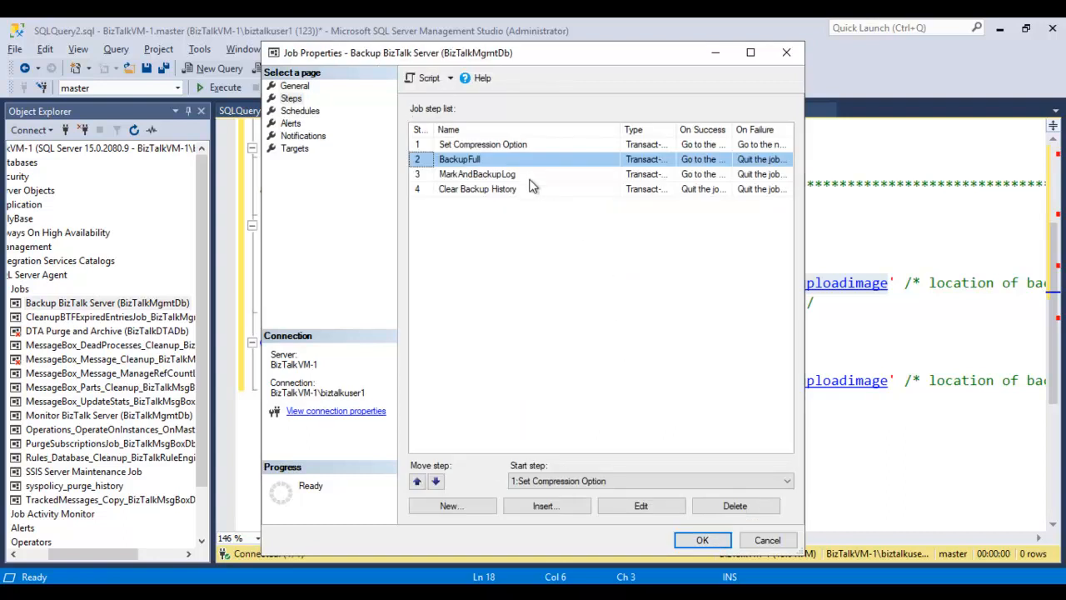
# - Replace the D:\BizTalkBackups path in the MarkAndBackupLog step's command with the copied Azure blob container URL and save the job's properties
pyautogui.click(532, 180)
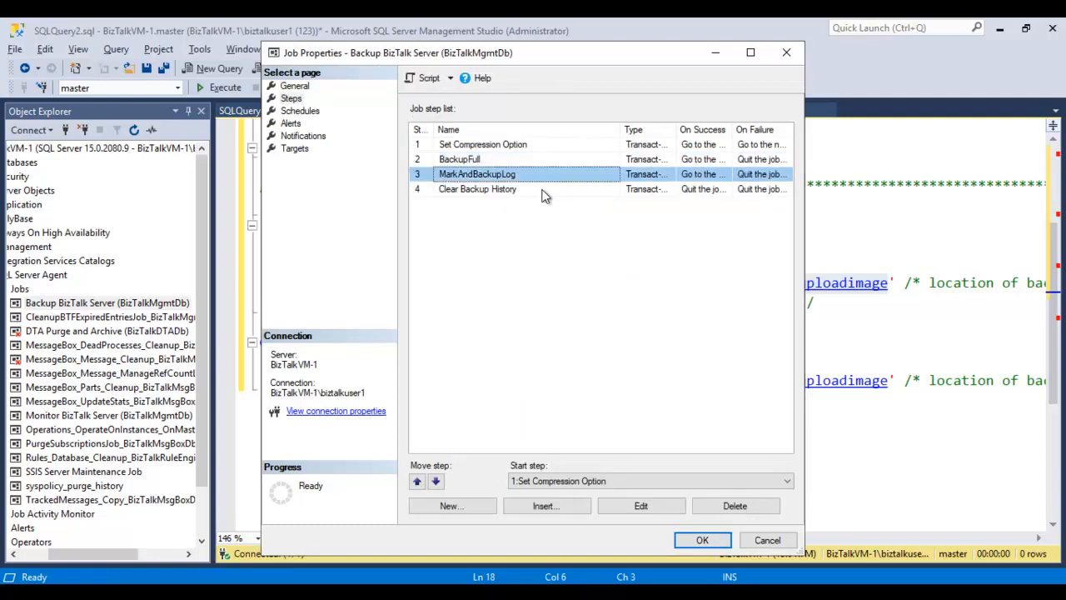
pyautogui.click(641, 508)
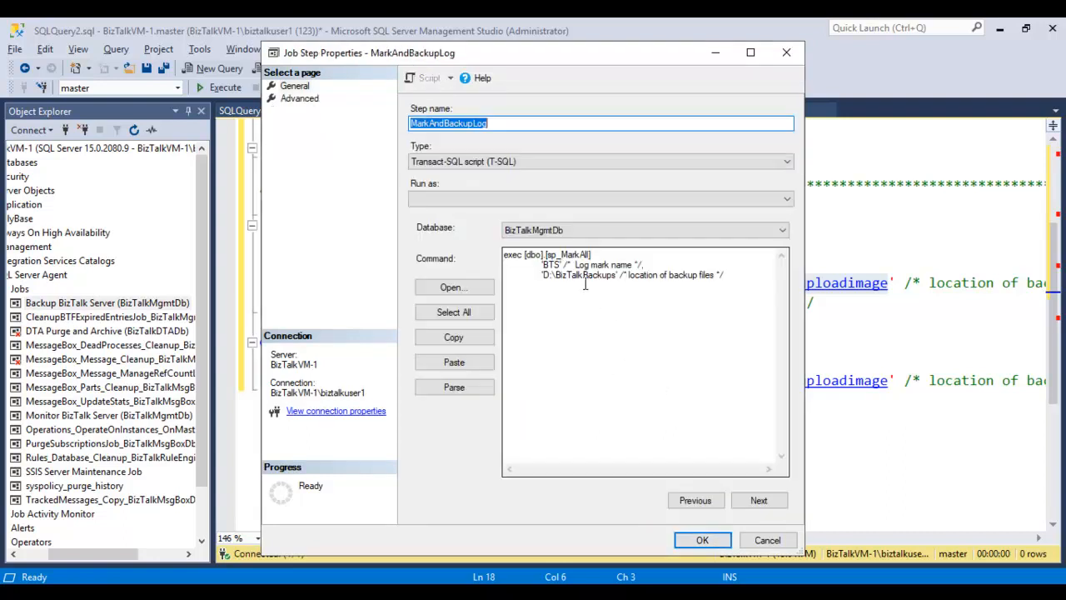
pyautogui.click(544, 275)
pyautogui.keyDown('shift'); pyautogui.click(614, 276); pyautogui.keyUp('shift')
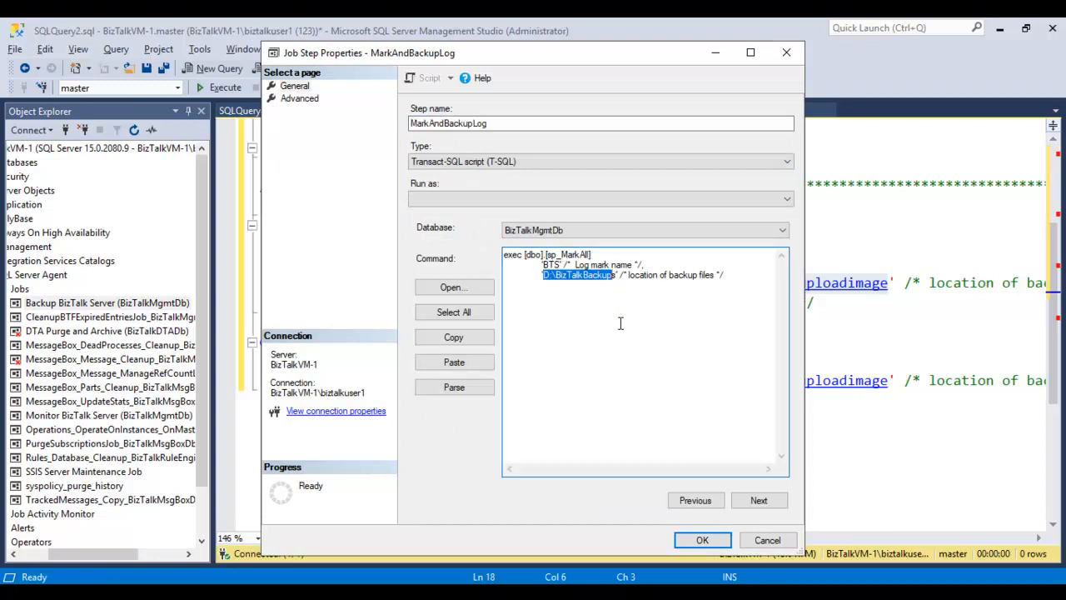
pyautogui.hotkey('ctrl', 'v')
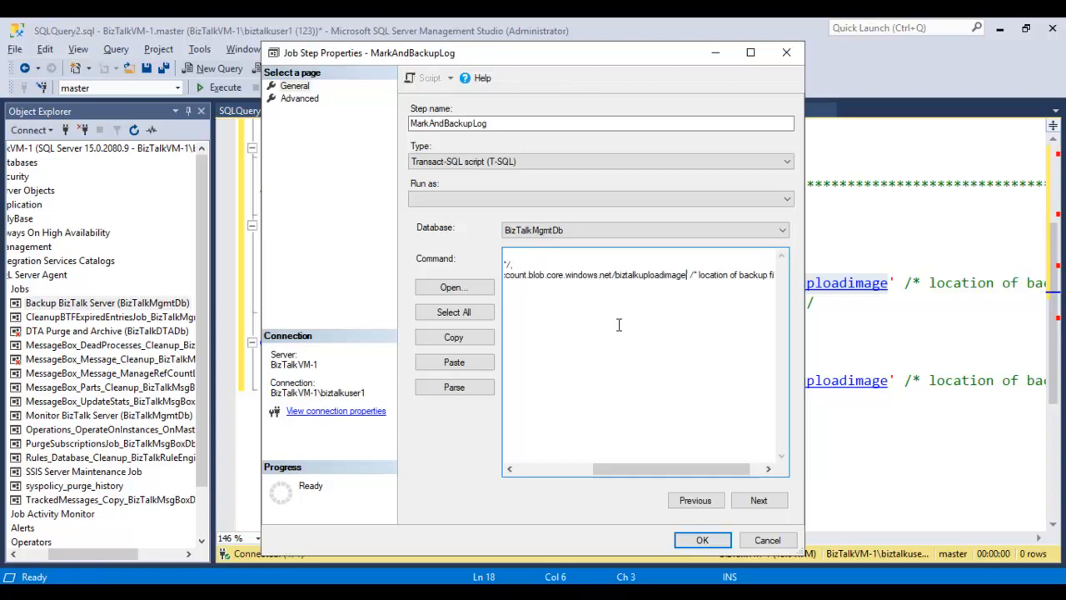
pyautogui.moveTo(695, 469); pyautogui.dragTo(530, 417)
pyautogui.click(714, 540)
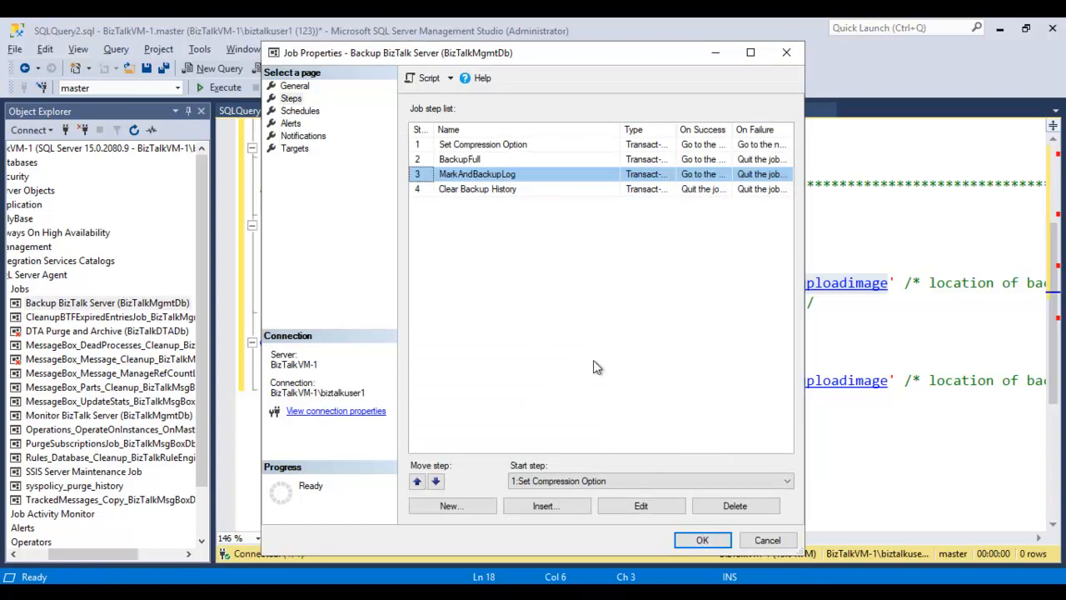
pyautogui.click(698, 540)
# - Refresh the Backup BizTalk Server job and run it starting at step 1, Set Compression Option
pyautogui.click(664, 111)
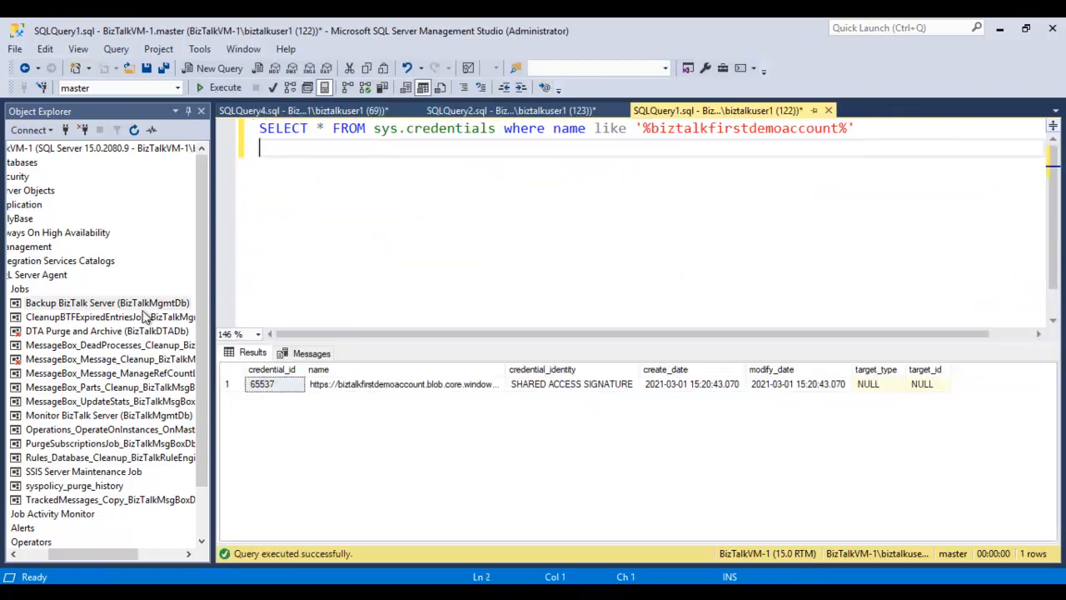
pyautogui.rightClick(148, 304)
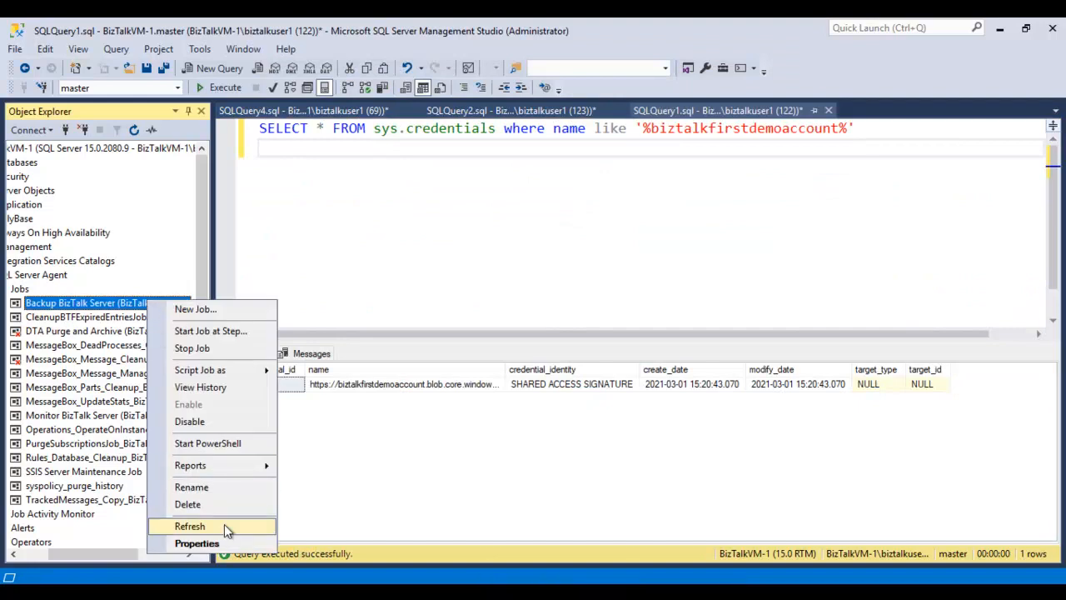
pyautogui.click(225, 525)
pyautogui.rightClick(154, 306)
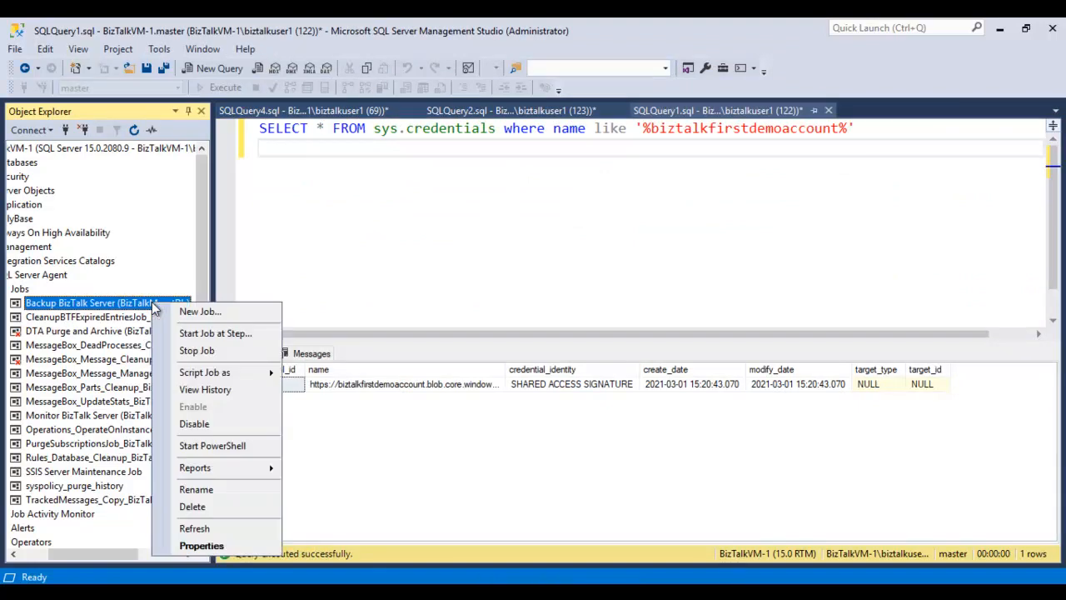
pyautogui.click(216, 334)
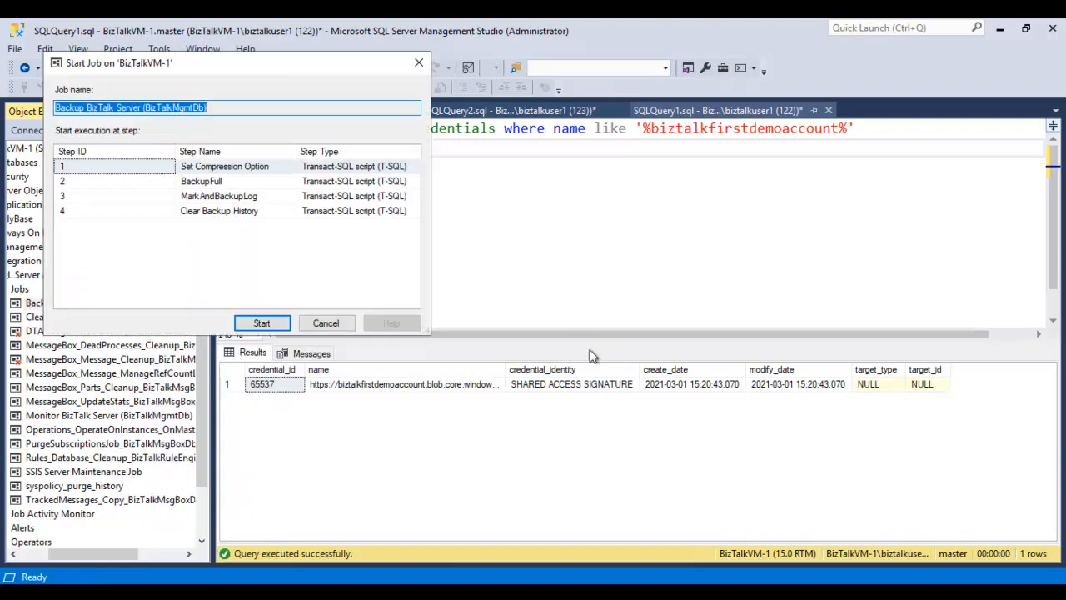
pyautogui.click(264, 324)
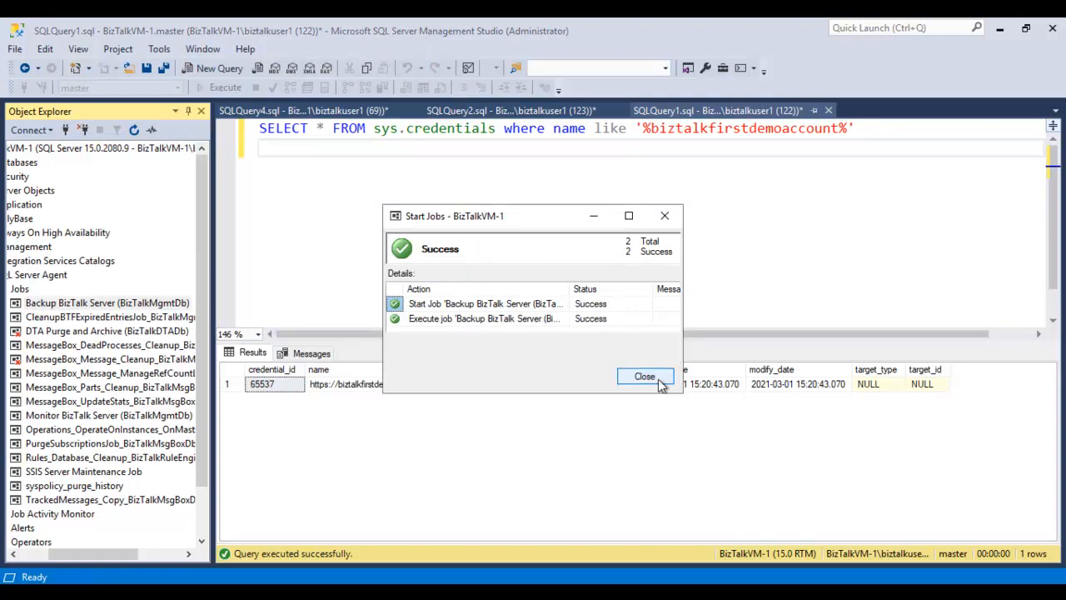
pyautogui.click(664, 379)
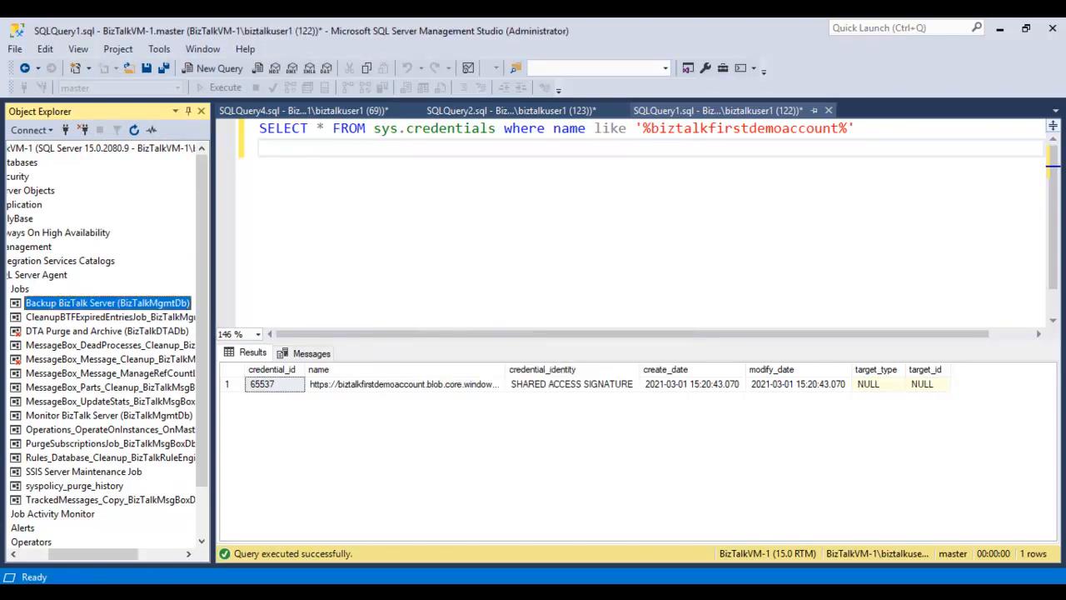
# - Check the local BizTalkBackups folder, then switch to the Azure portal and refresh the biztalkuploadimage container
pyautogui.click(316, 591)
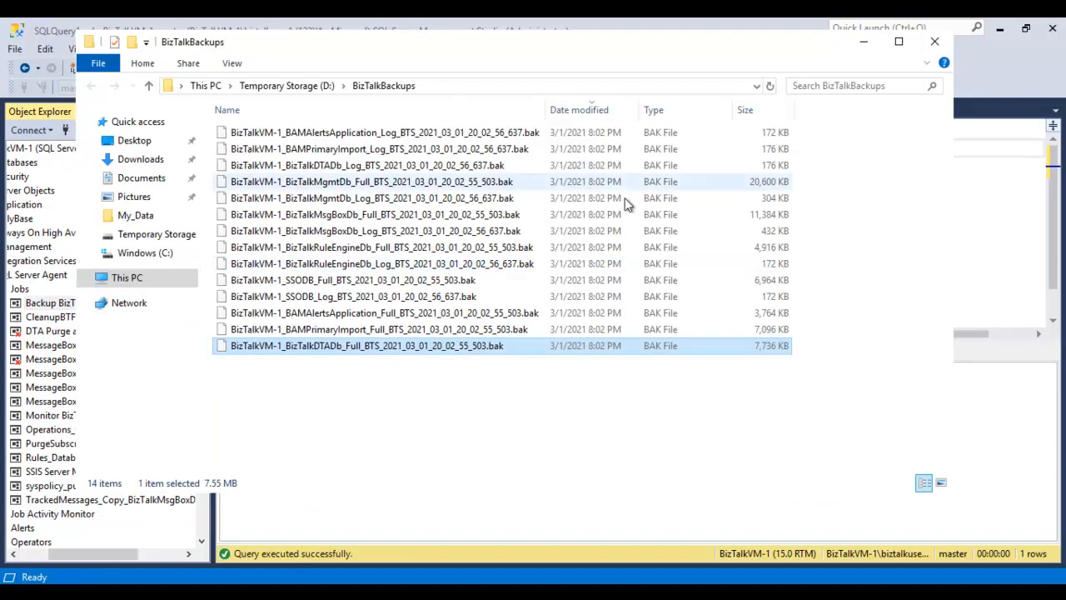
pyautogui.click(972, 271)
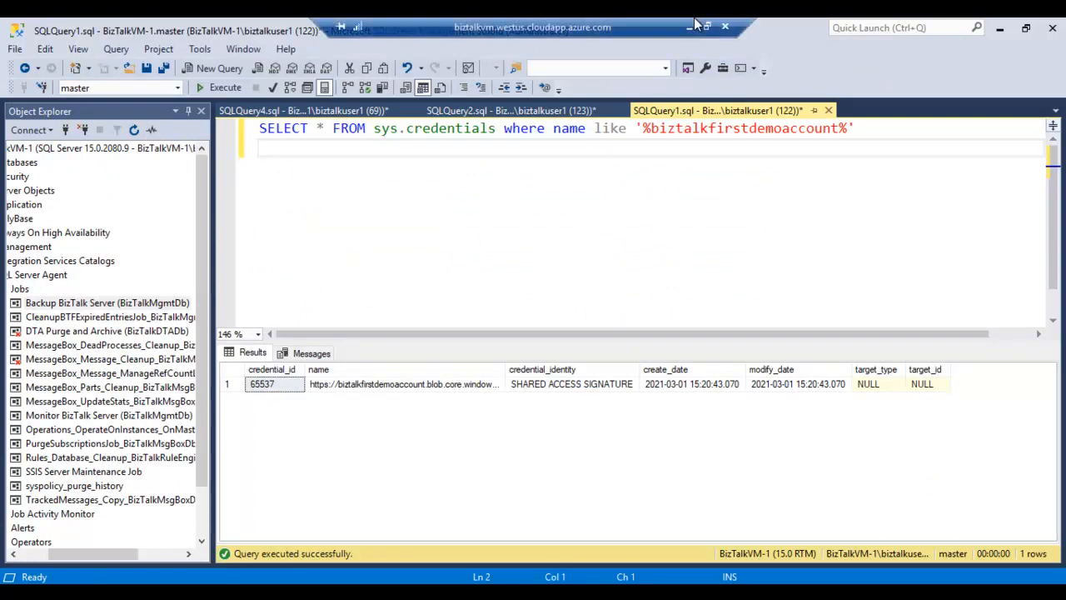
pyautogui.click(695, 25)
pyautogui.click(688, 28)
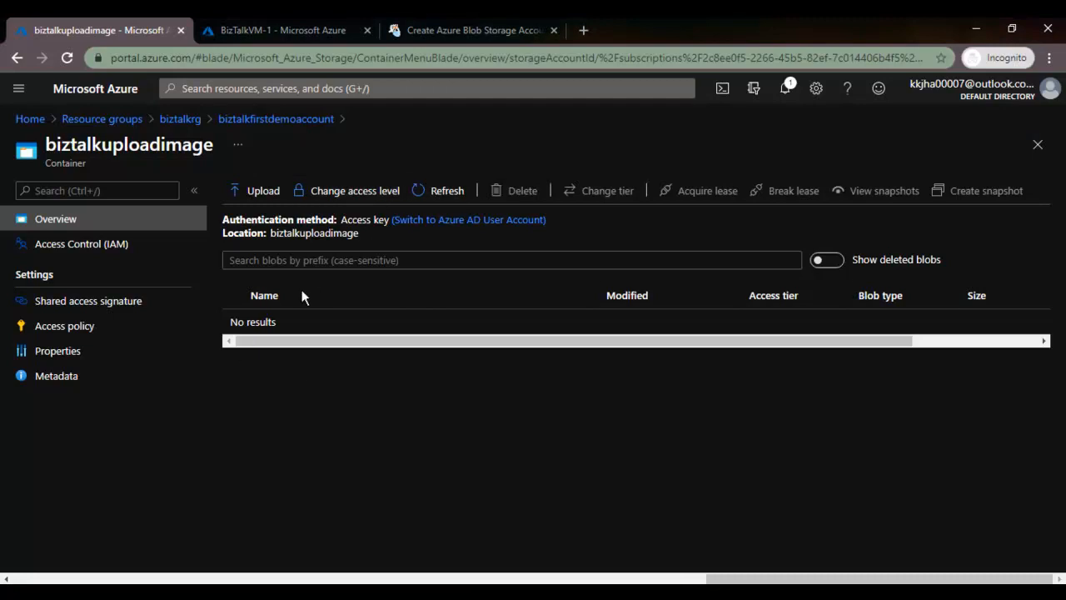
pyautogui.click(447, 189)
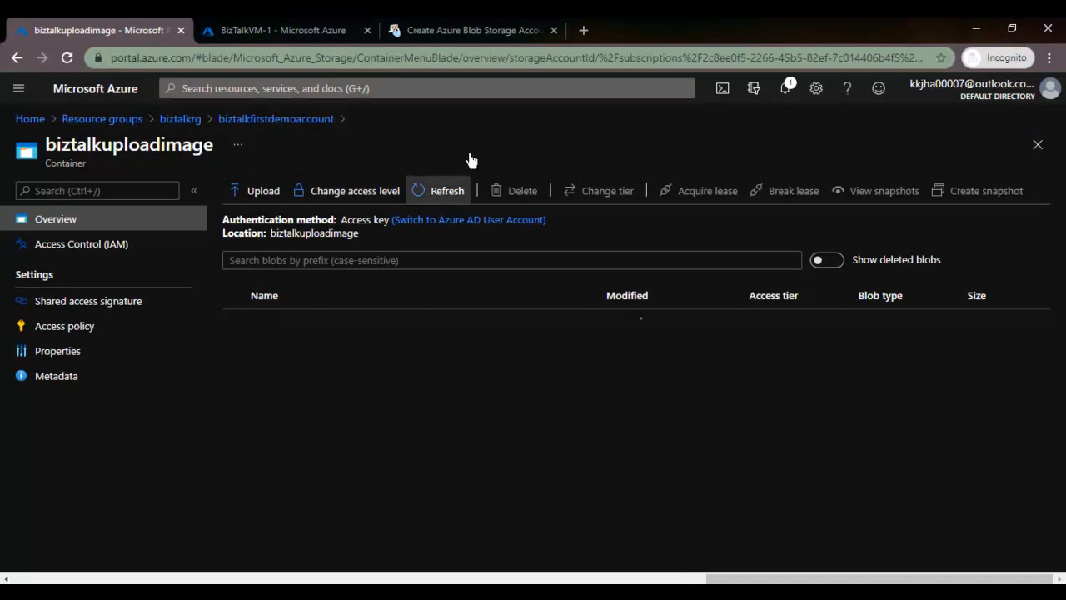
# - Examine the full and log .bak blobs of the BizTalk databases in the biztalkuploadimage container and reload the list
pyautogui.scroll(-3, 618, 434)
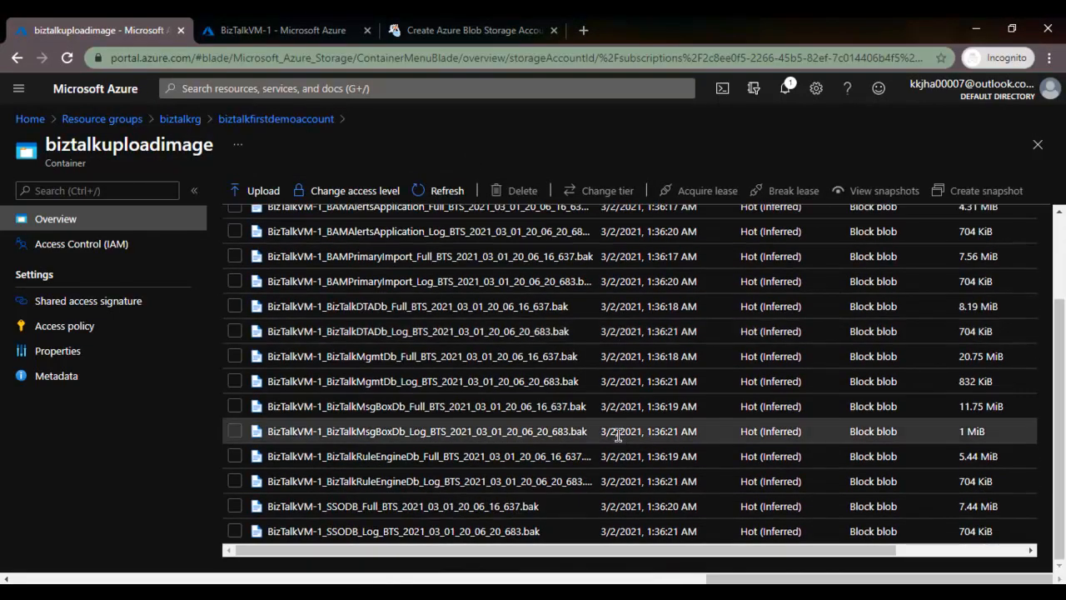
pyautogui.scroll(2, 566, 500)
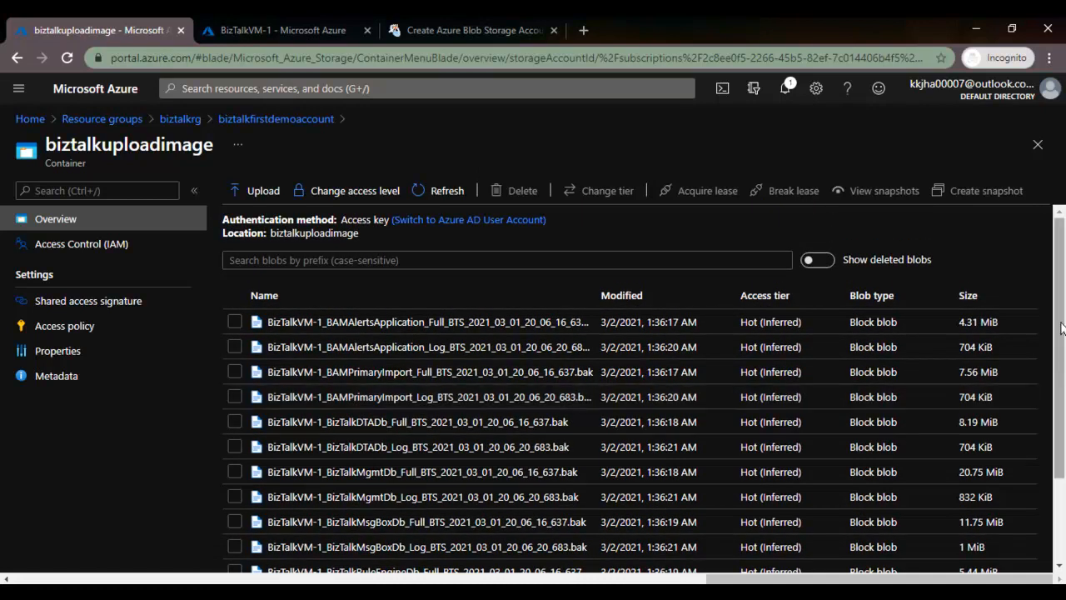
pyautogui.moveTo(1063, 349); pyautogui.dragTo(1064, 392)
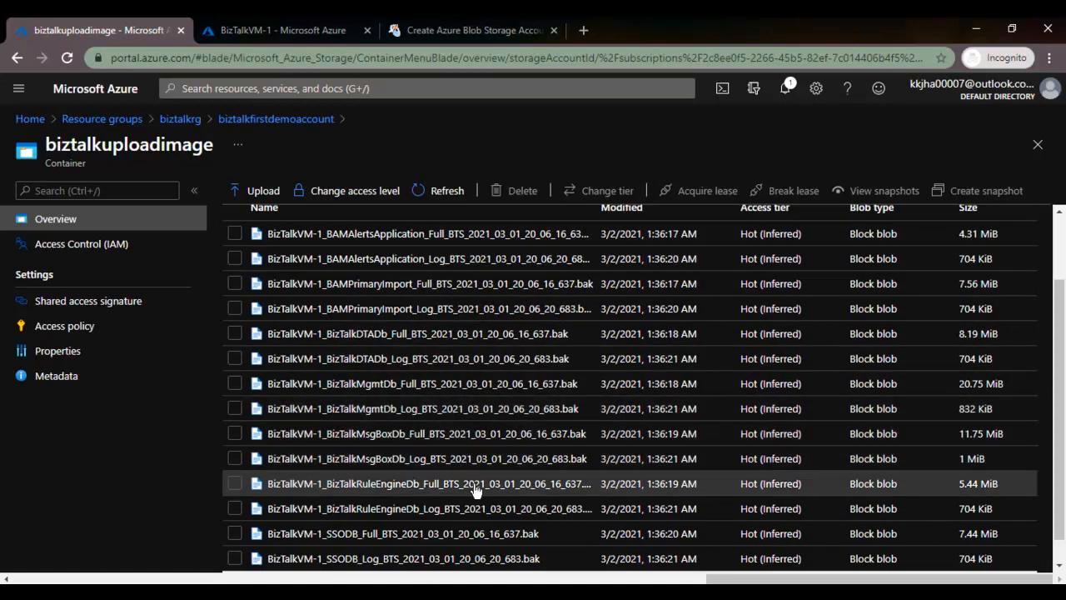
pyautogui.scroll(2, 442, 533)
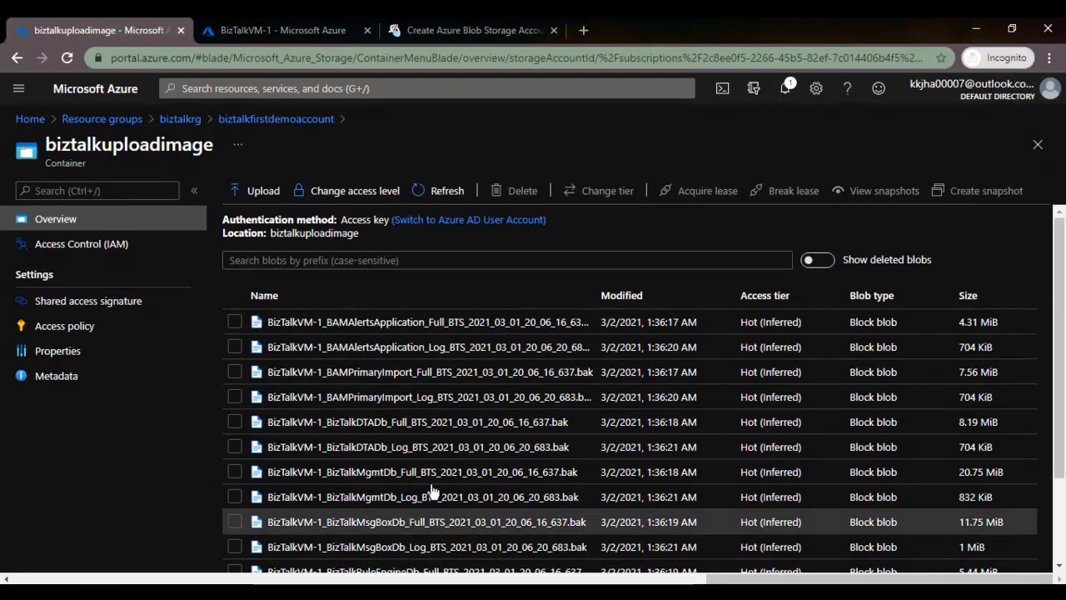
pyautogui.click(446, 191)
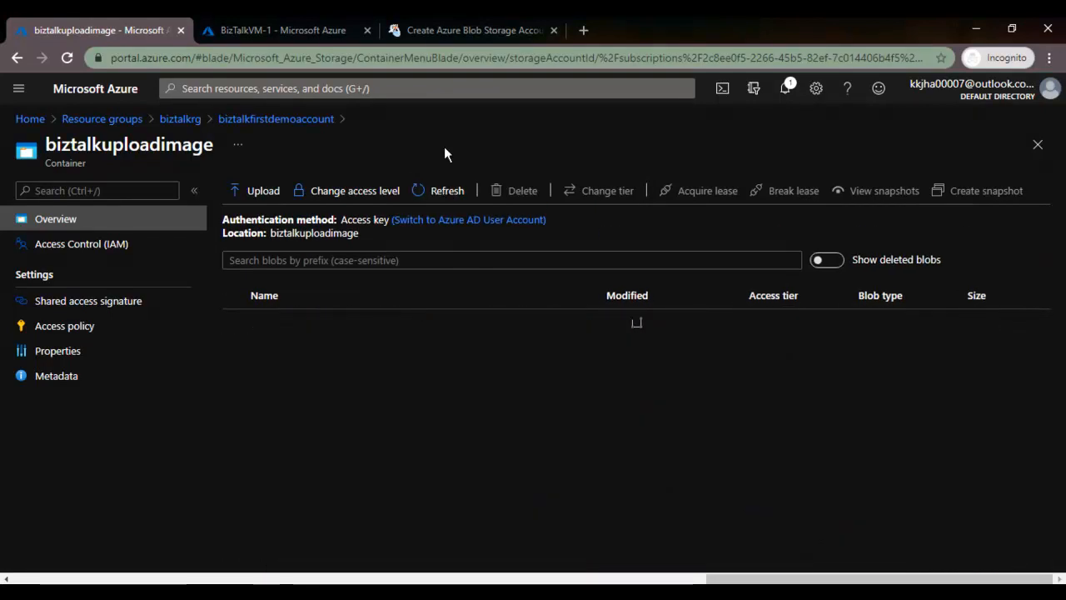